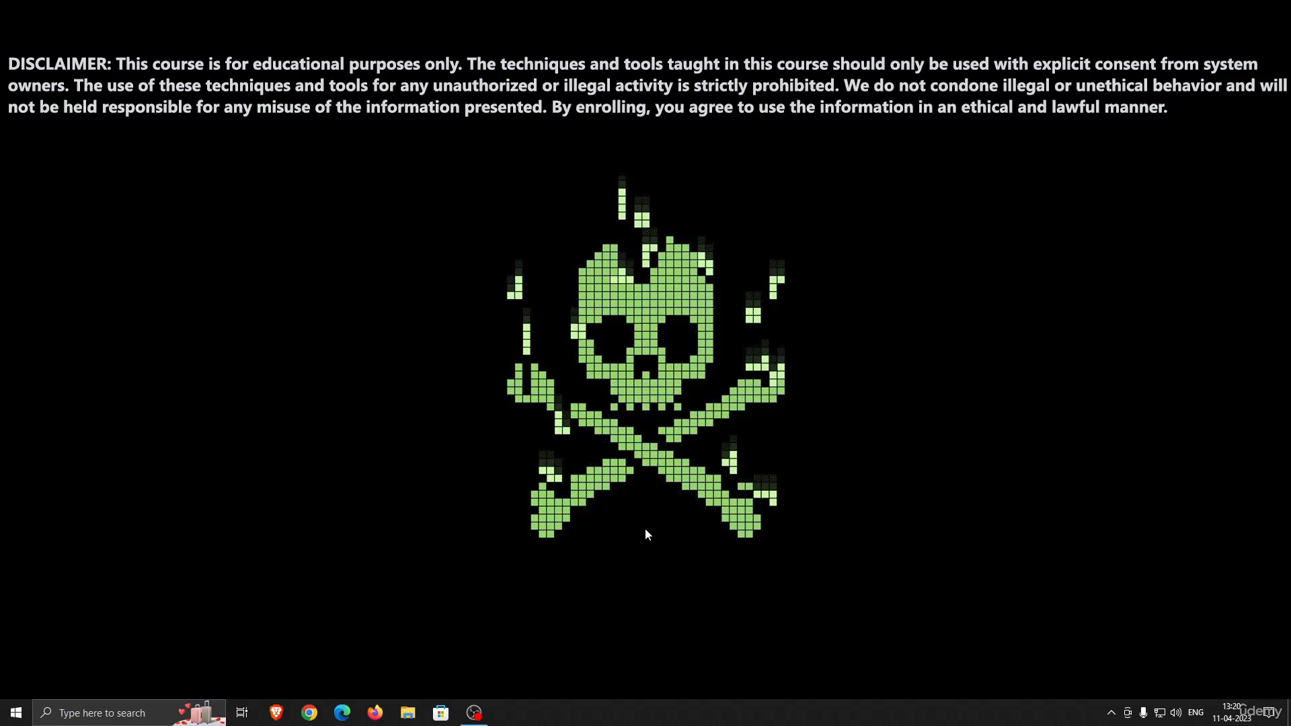
# Start the Kali Linux virtual machine from Oracle VM VirtualBox in a maximized window and choose Graphical install
pyautogui.click(16, 712)
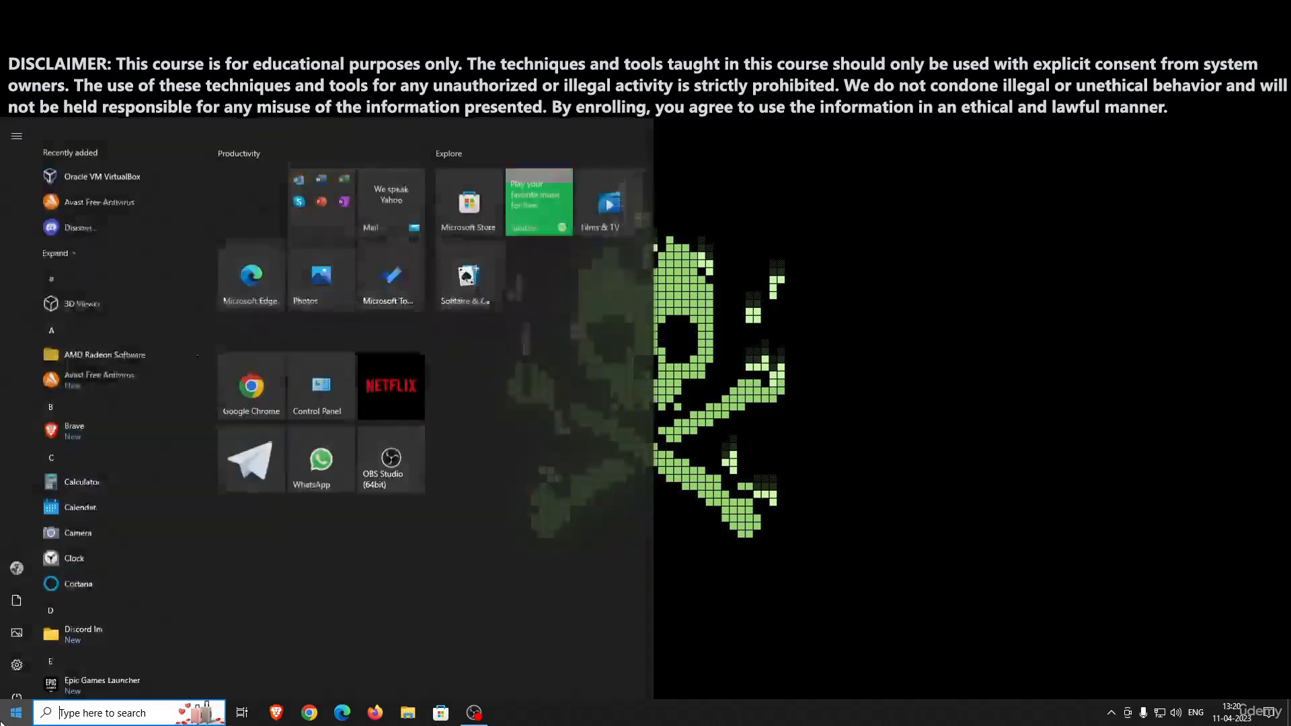
pyautogui.click(156, 141)
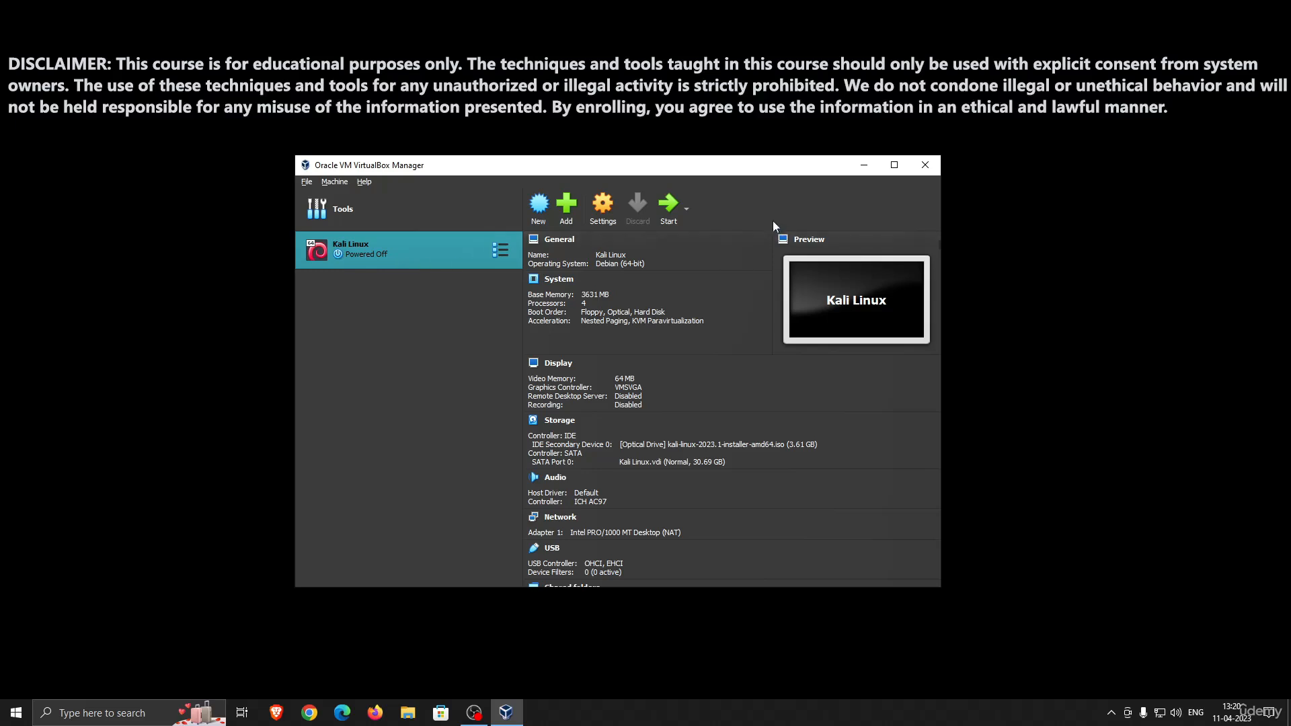
pyautogui.click(669, 208)
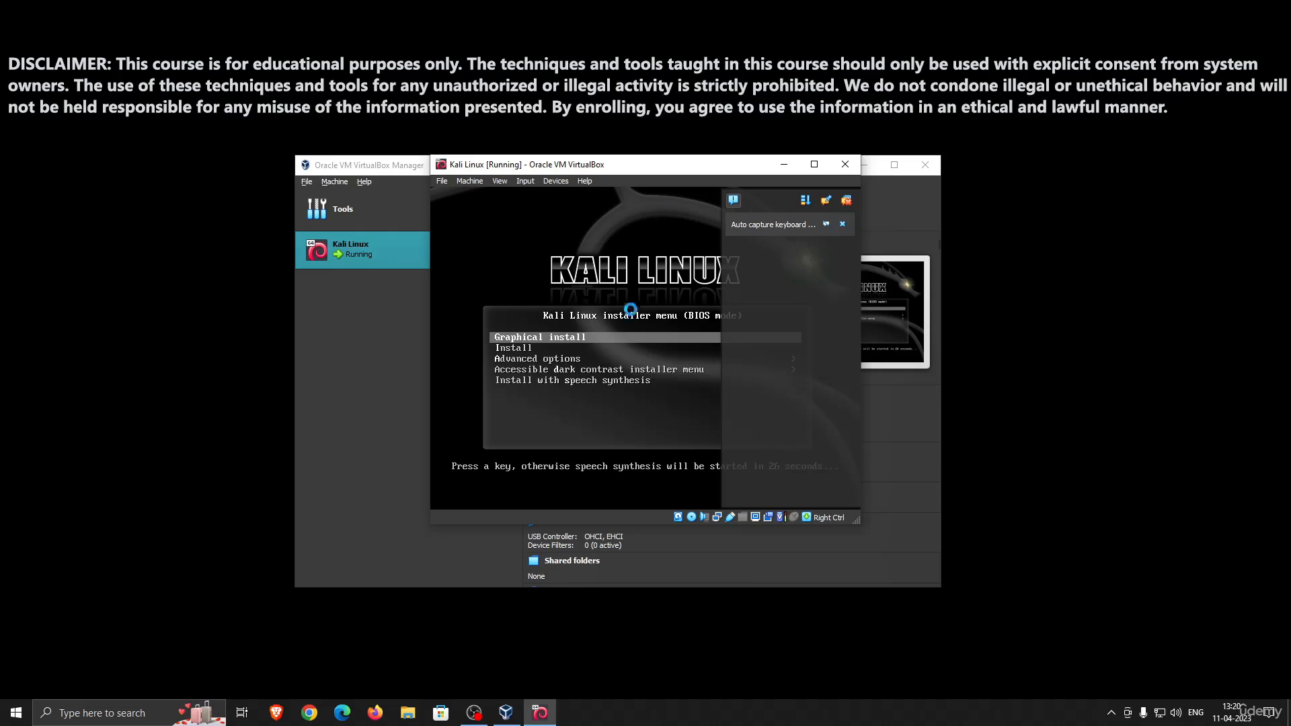
pyautogui.click(814, 165)
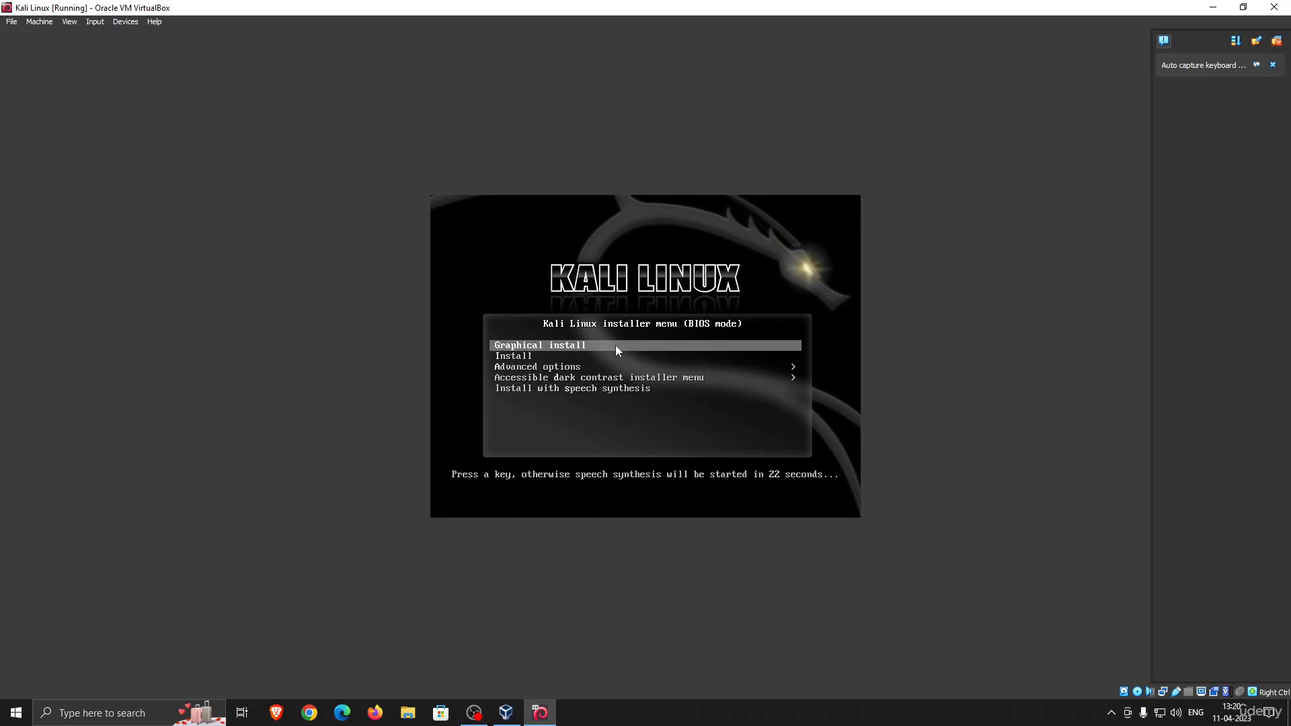
pyautogui.press('Return')
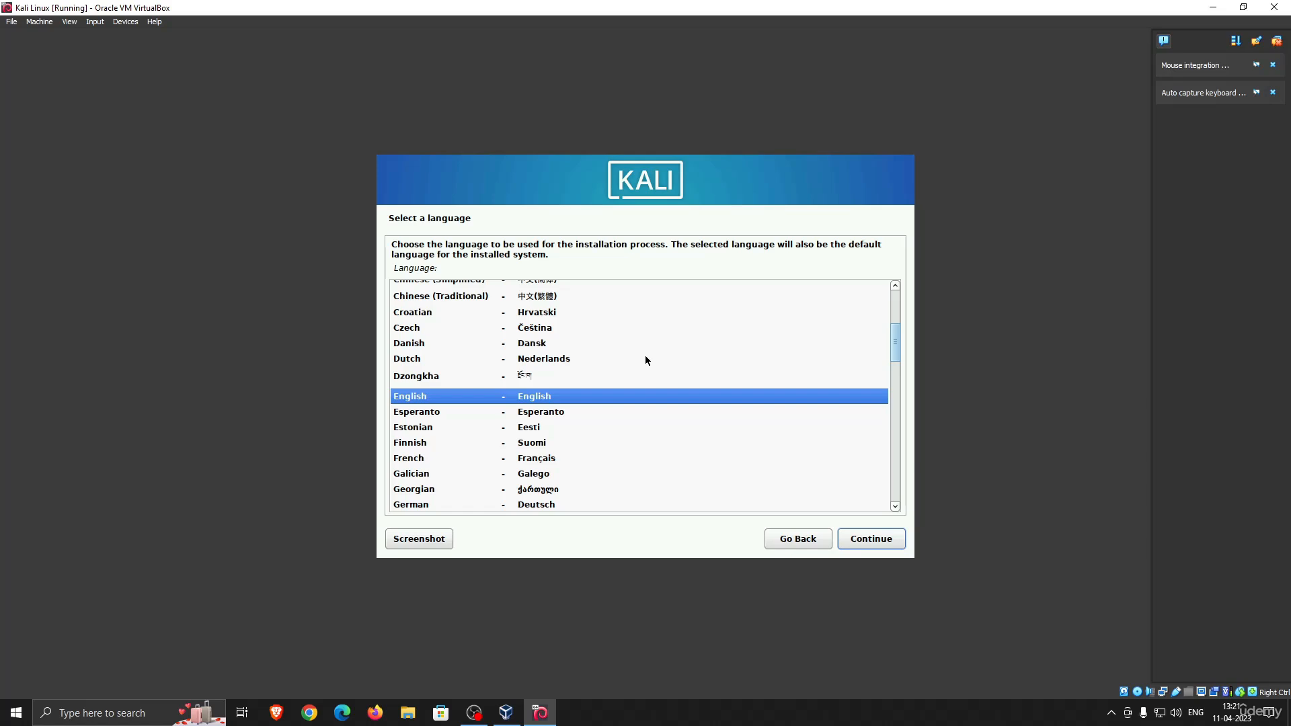
# Configure the installer's locale with English as the language, India as the location and American English as the keymap
pyautogui.press('Return')
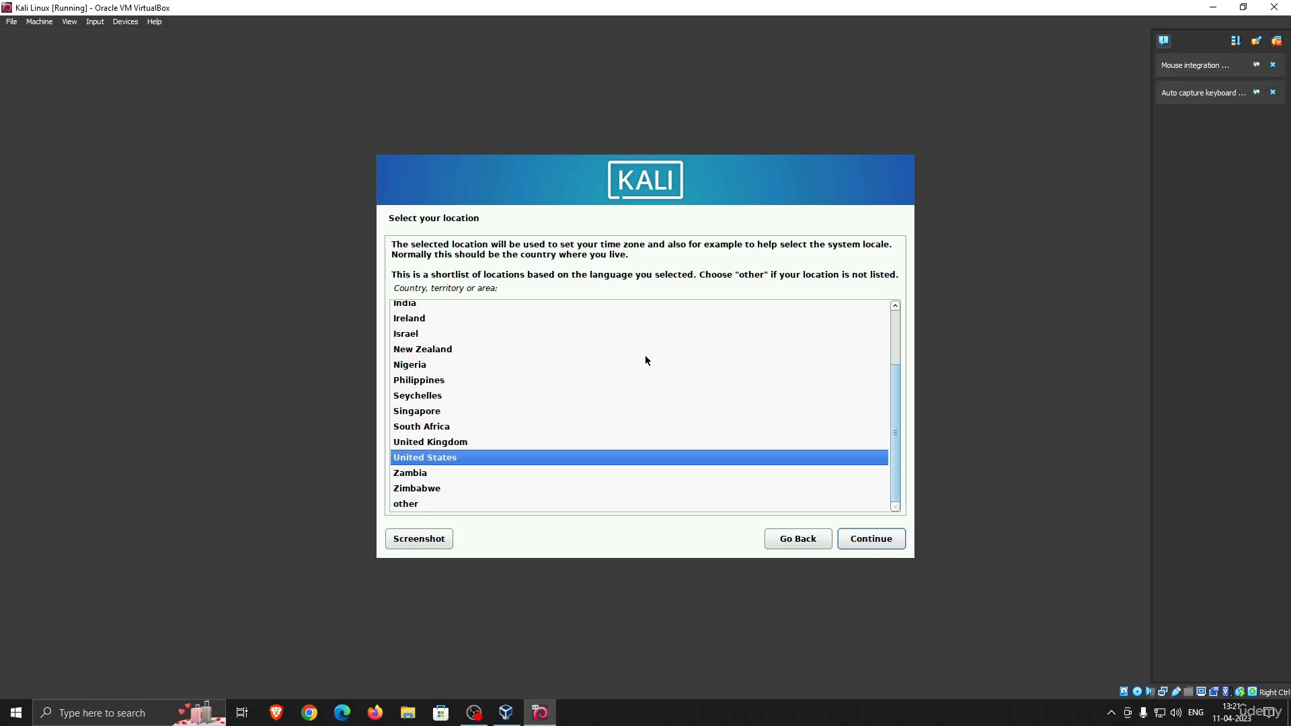
pyautogui.press('Up')
pyautogui.press('Up')
pyautogui.press('Up')
pyautogui.press('Up')
pyautogui.press('Up')
pyautogui.press('Up')
pyautogui.press('Up')
pyautogui.press('Up')
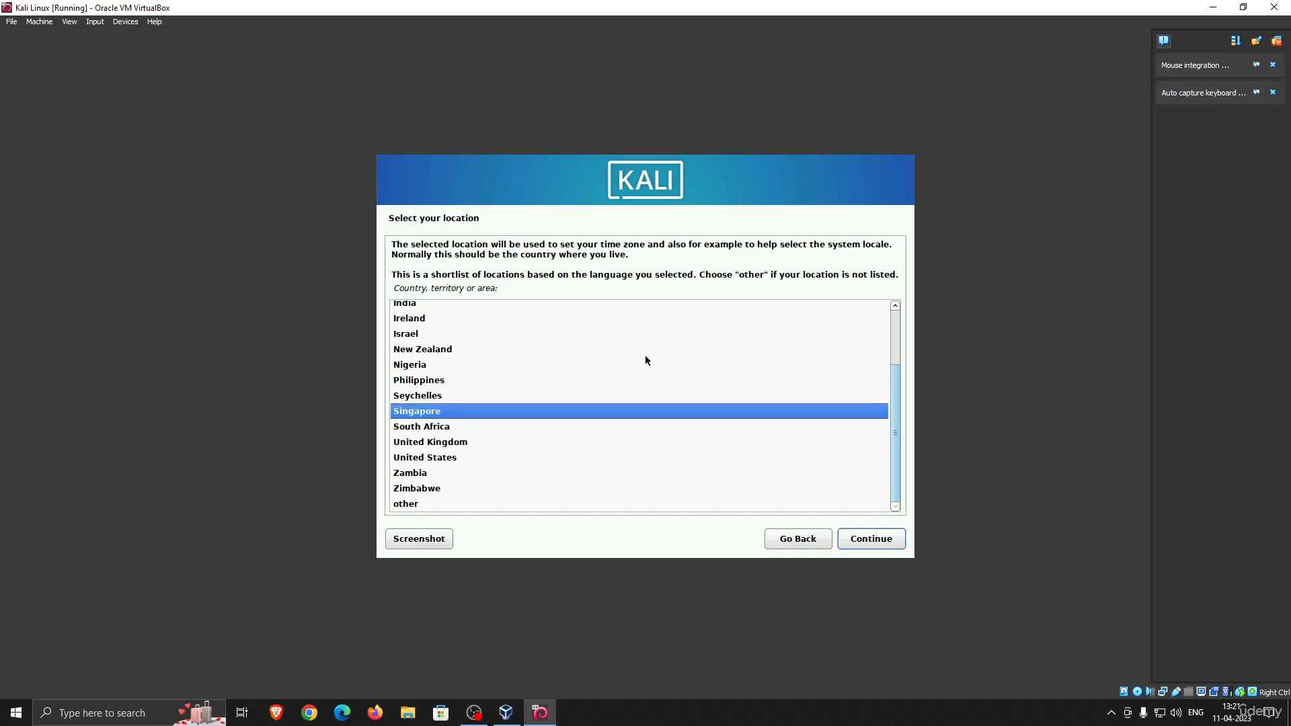
pyautogui.press('Up')
pyautogui.press('Up')
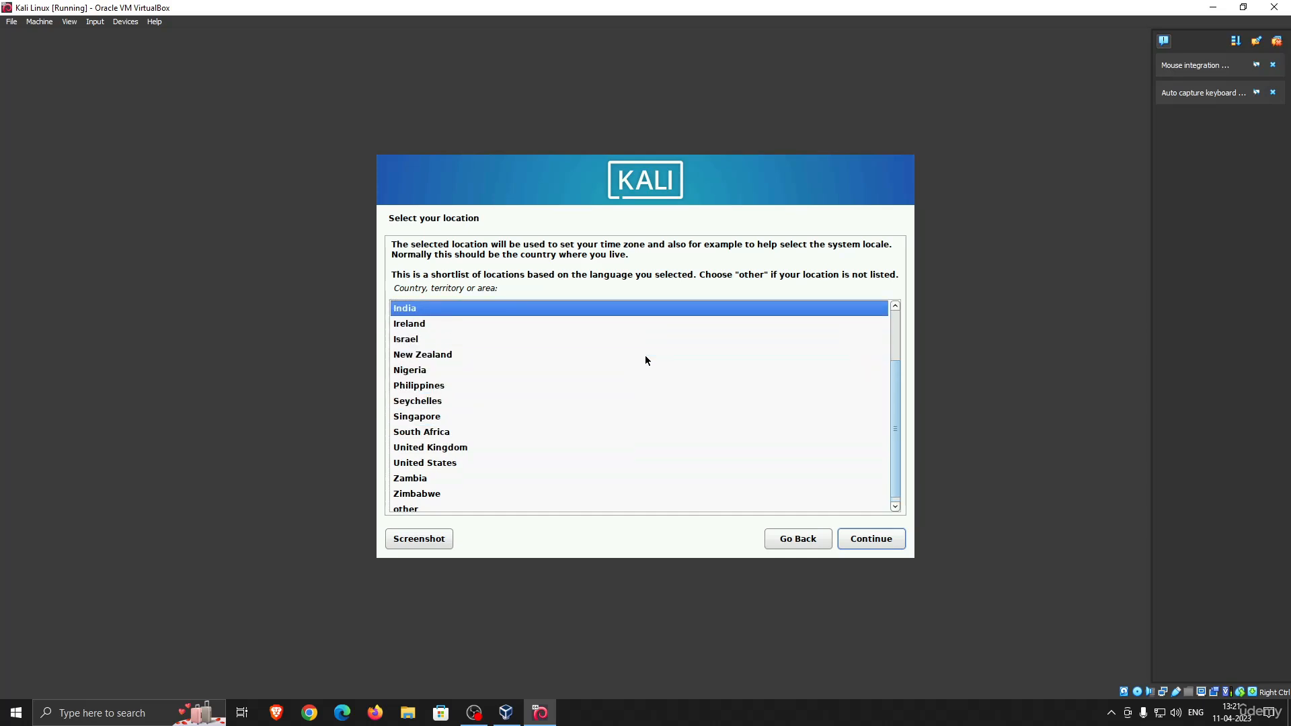
pyautogui.press('Return')
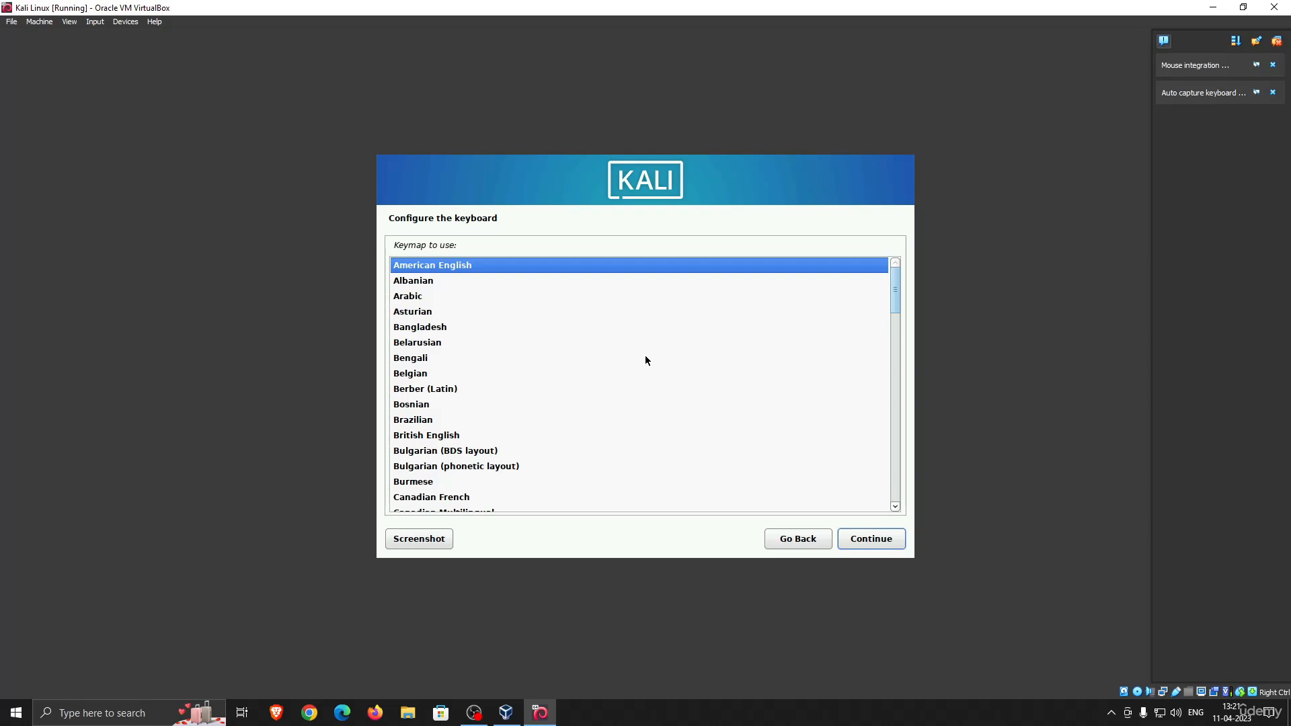
pyautogui.press('Return')
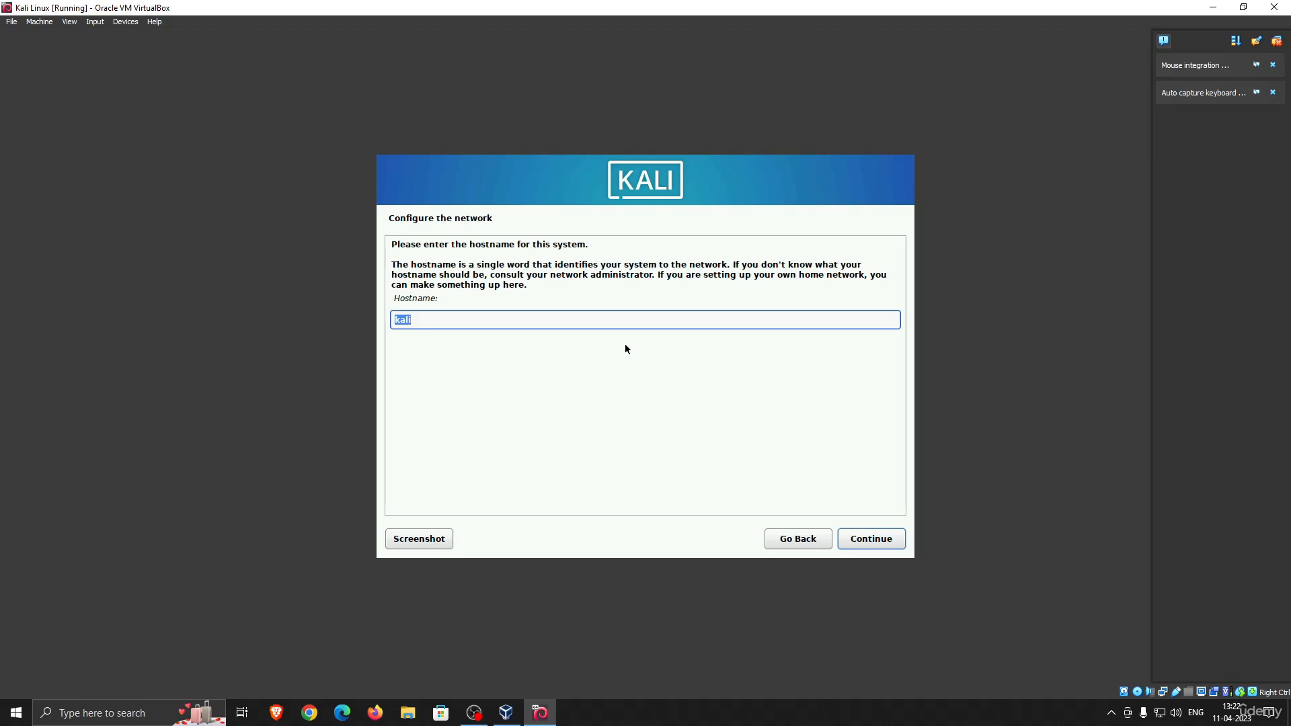
# Configure the network with the hostname kali and a blank domain name
pyautogui.press('Return')
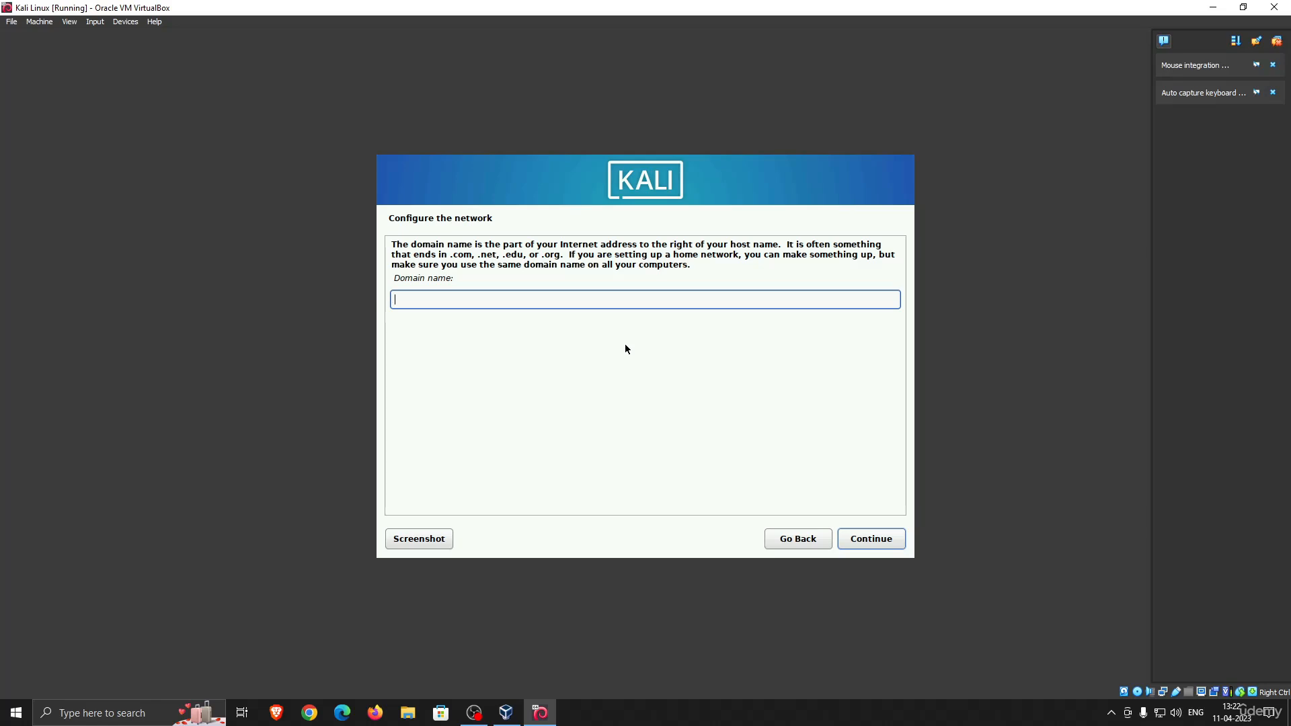
pyautogui.press('Return')
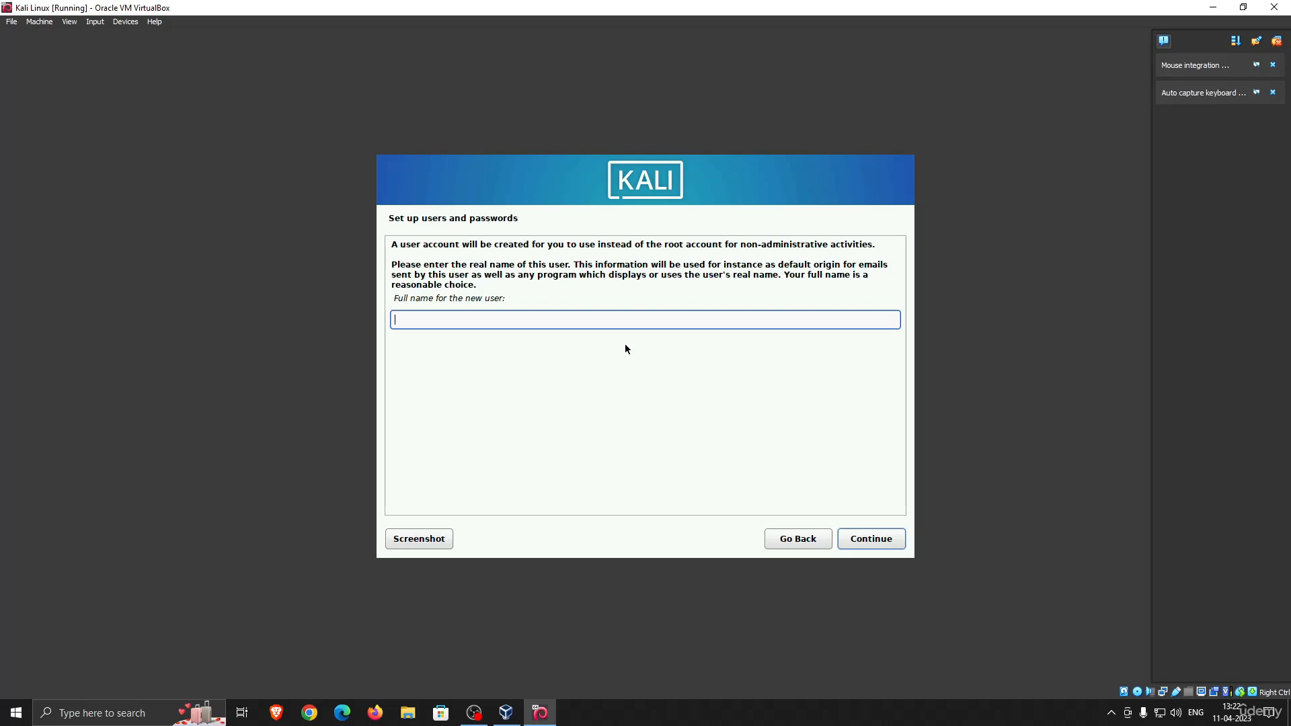
# Try to create the user account with admin as full name and username, and reopen the user and password setup
pyautogui.write('admin')
pyautogui.press('Return')
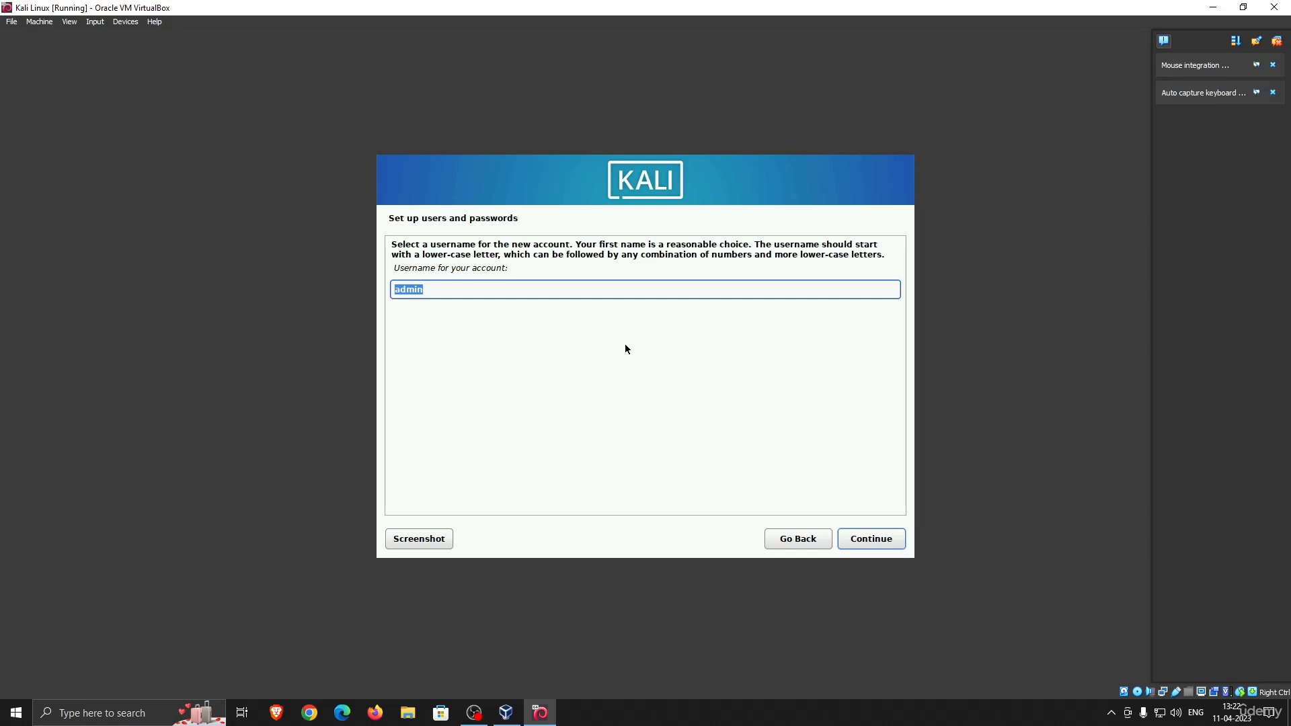
pyautogui.press('Return')
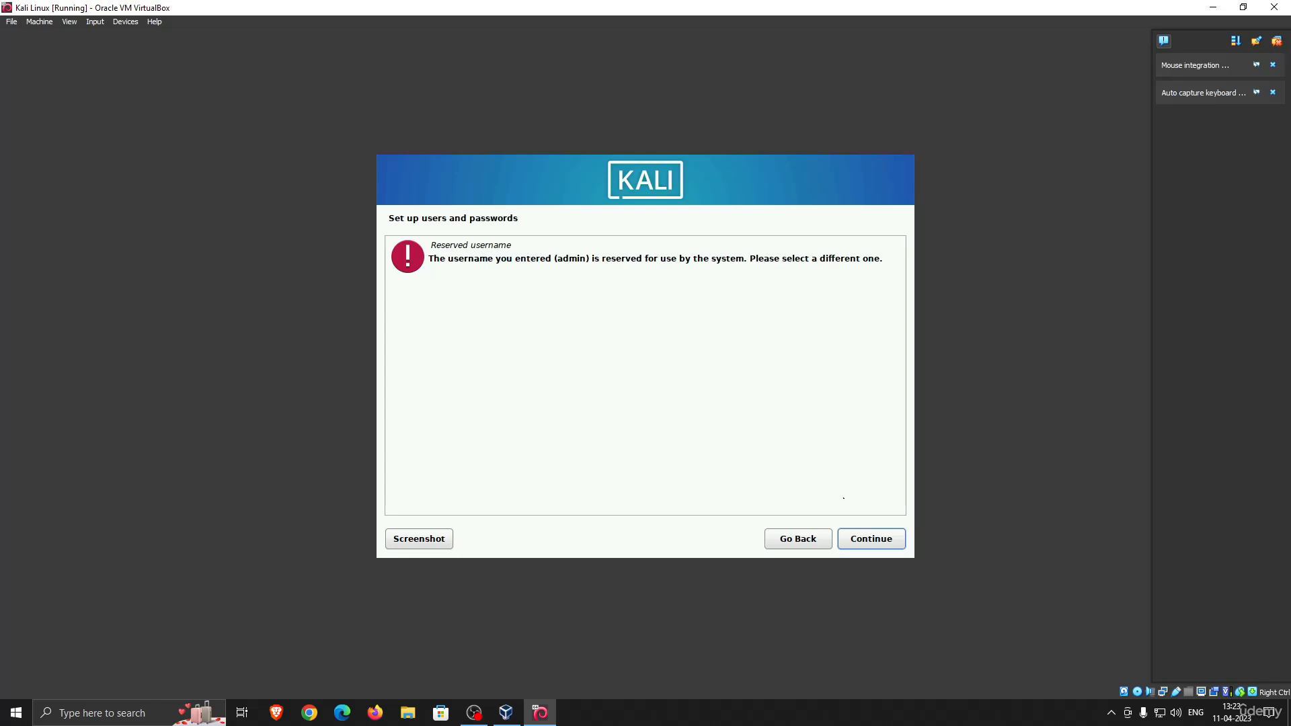
pyautogui.click(797, 537)
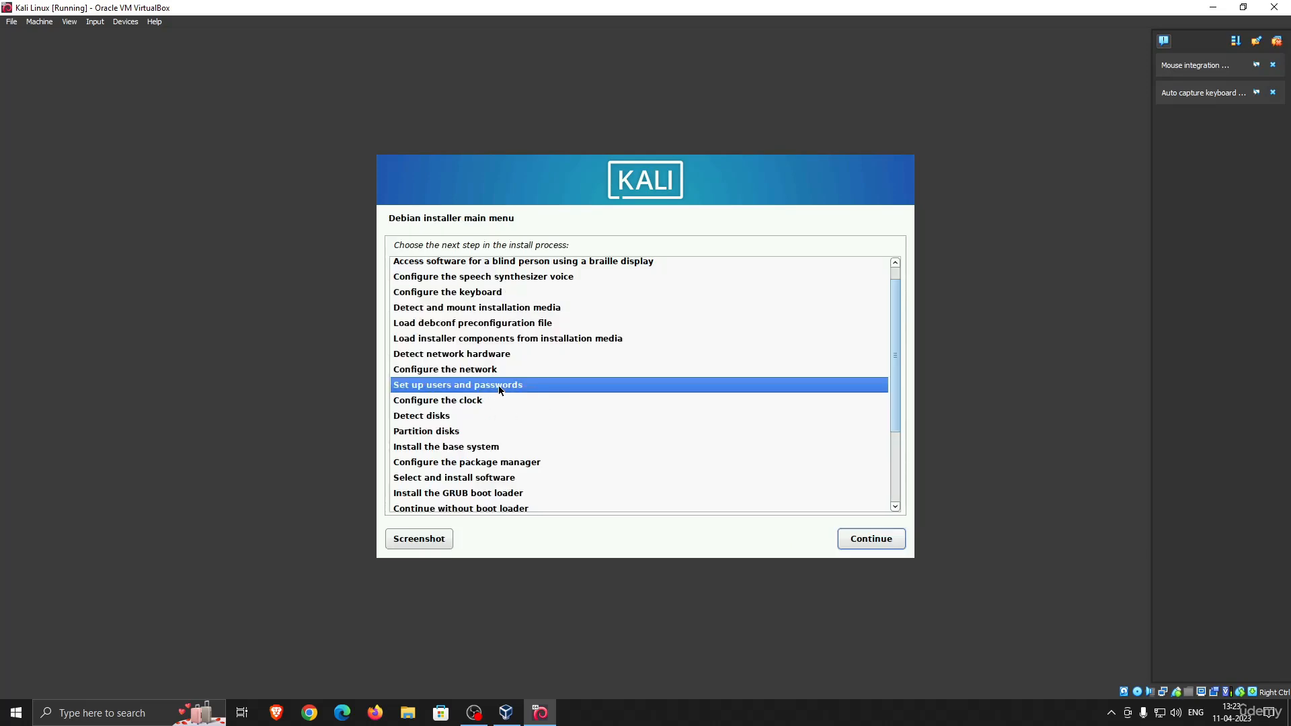
pyautogui.doubleClick(500, 387)
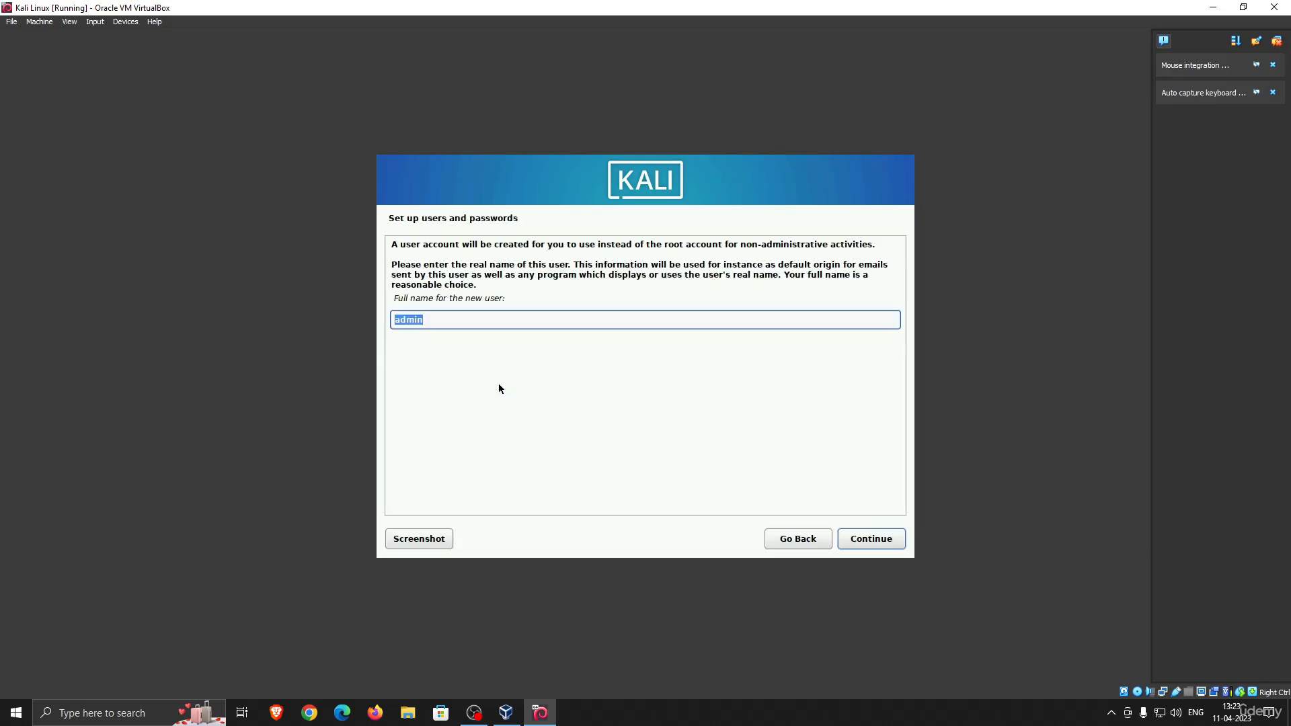
# Set the new user's full name to kalilinux and replace the account username with a matching one
pyautogui.click(460, 321)
pyautogui.press('BackSpace')
pyautogui.press('BackSpace')
pyautogui.press('BackSpace')
pyautogui.press('BackSpace')
pyautogui.press('BackSpace')
pyautogui.write('kalilinux')
pyautogui.press('Return')
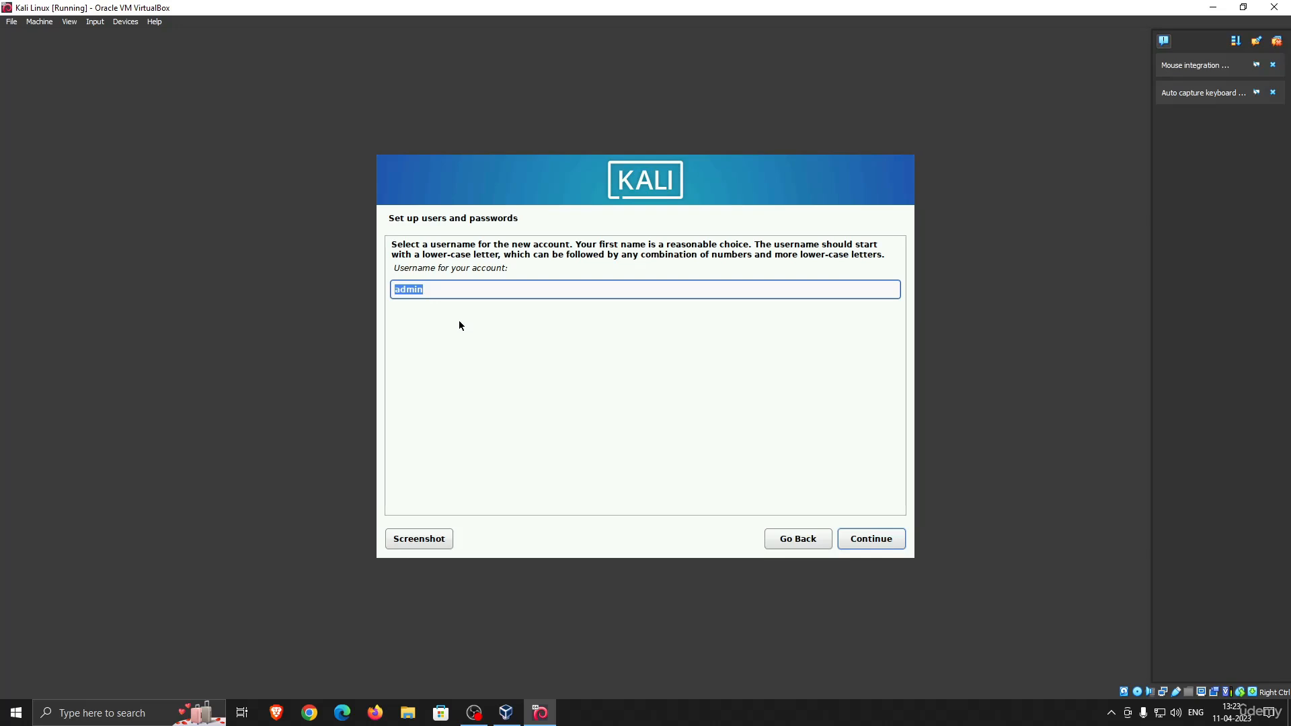
pyautogui.press('BackSpace')
pyautogui.write('kalilinux')
pyautogui.press('Return')
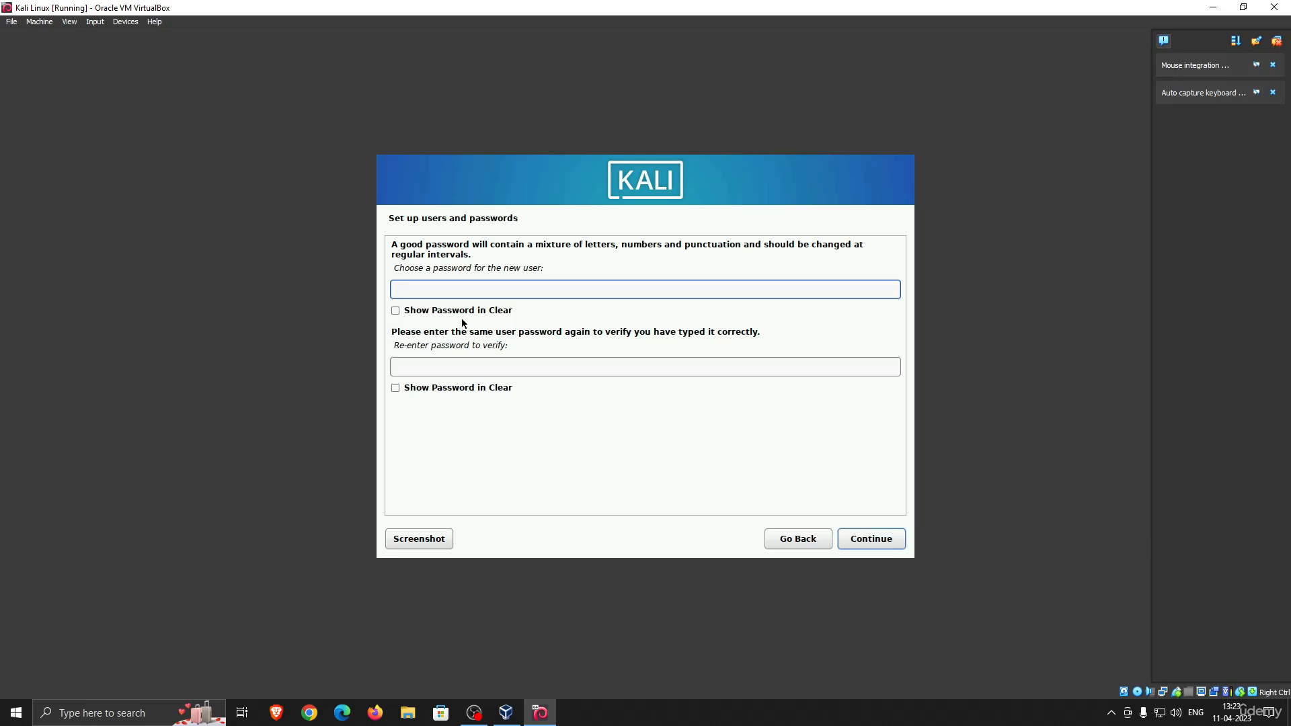
# Show both password fields in clear, enter and verify the new user's password, and continue the installation
pyautogui.click(460, 311)
pyautogui.click(436, 387)
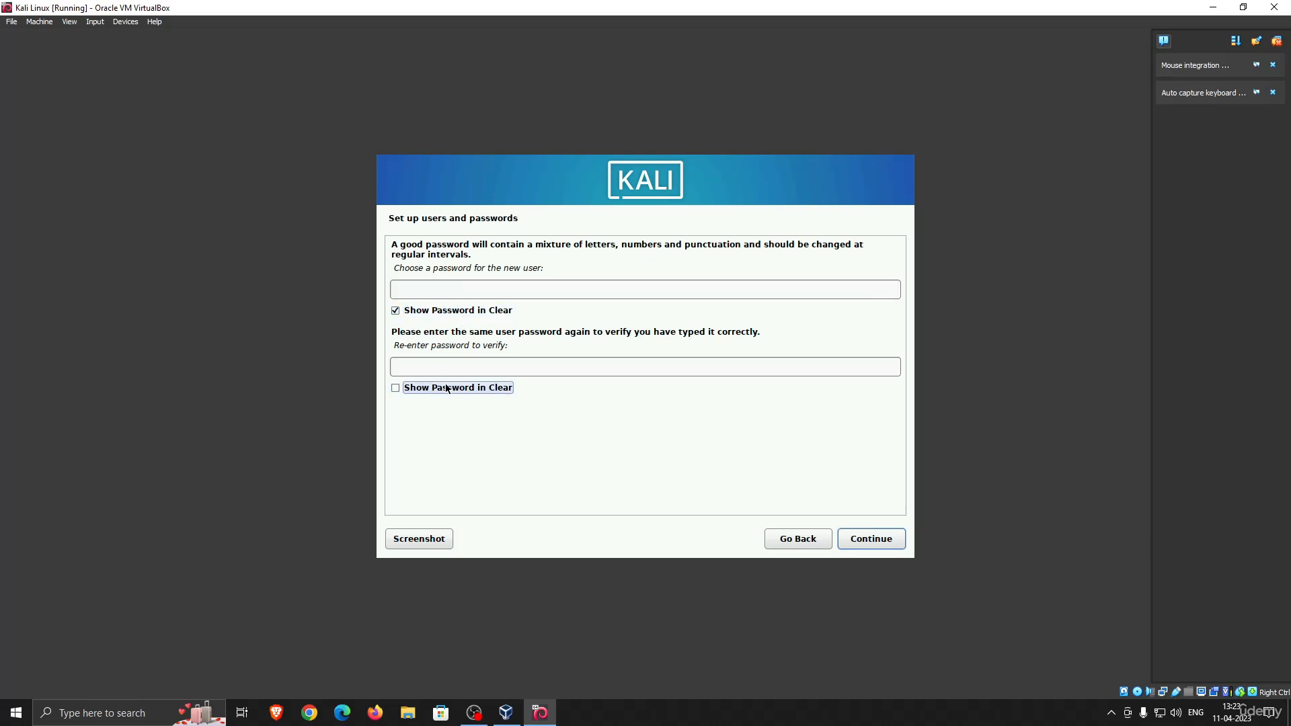
pyautogui.click(461, 289)
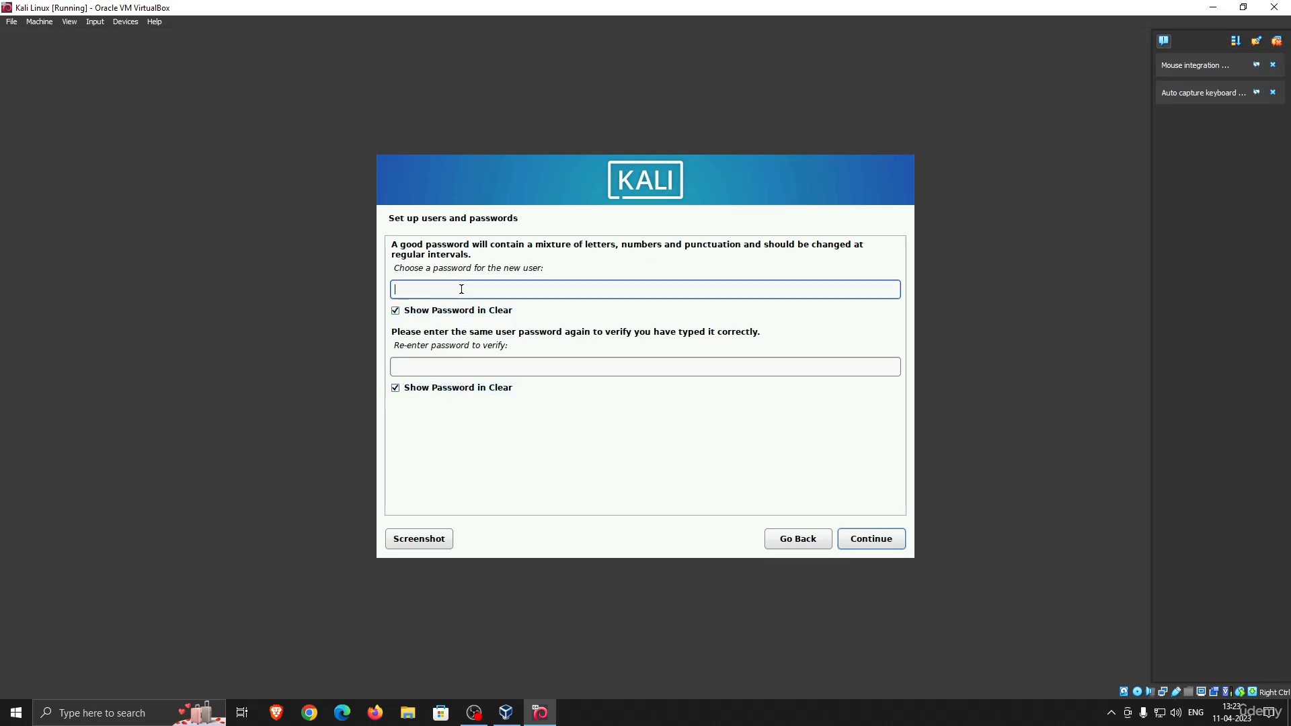
pyautogui.write('kalilinux')
pyautogui.click(546, 369)
pyautogui.write('kalili')
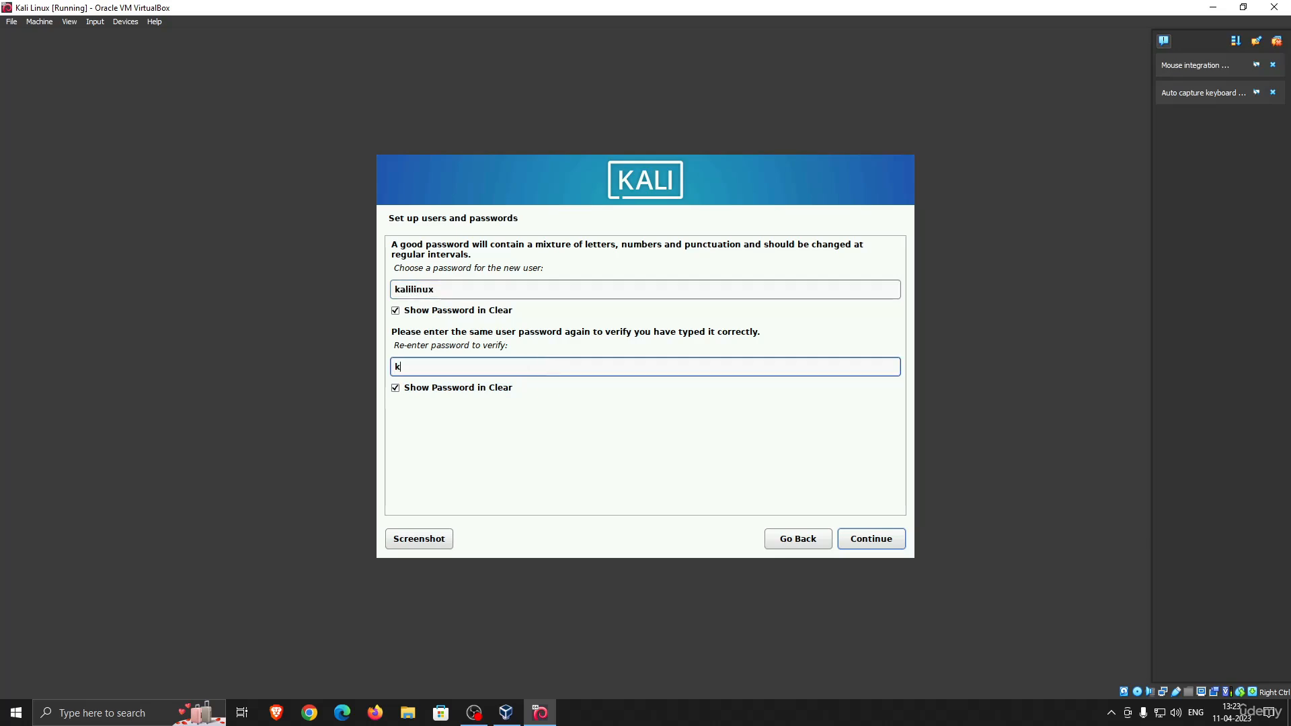
pyautogui.write('nux')
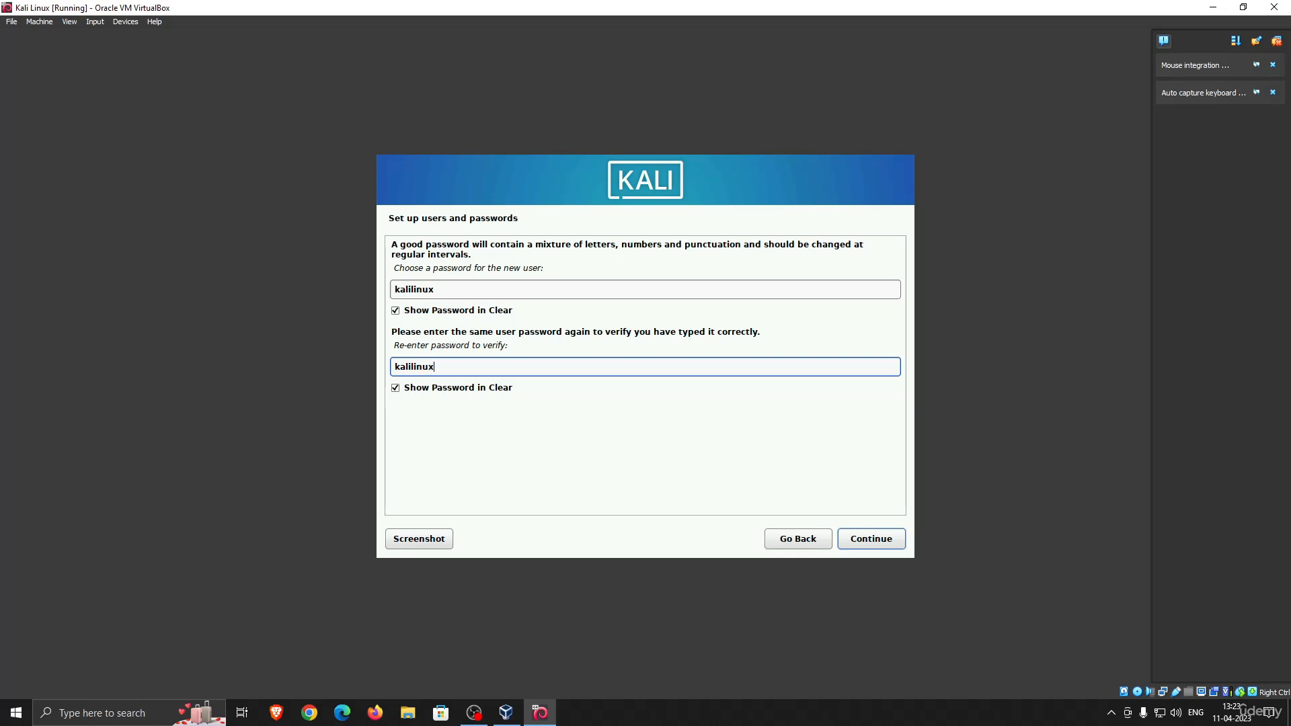
pyautogui.press('Return')
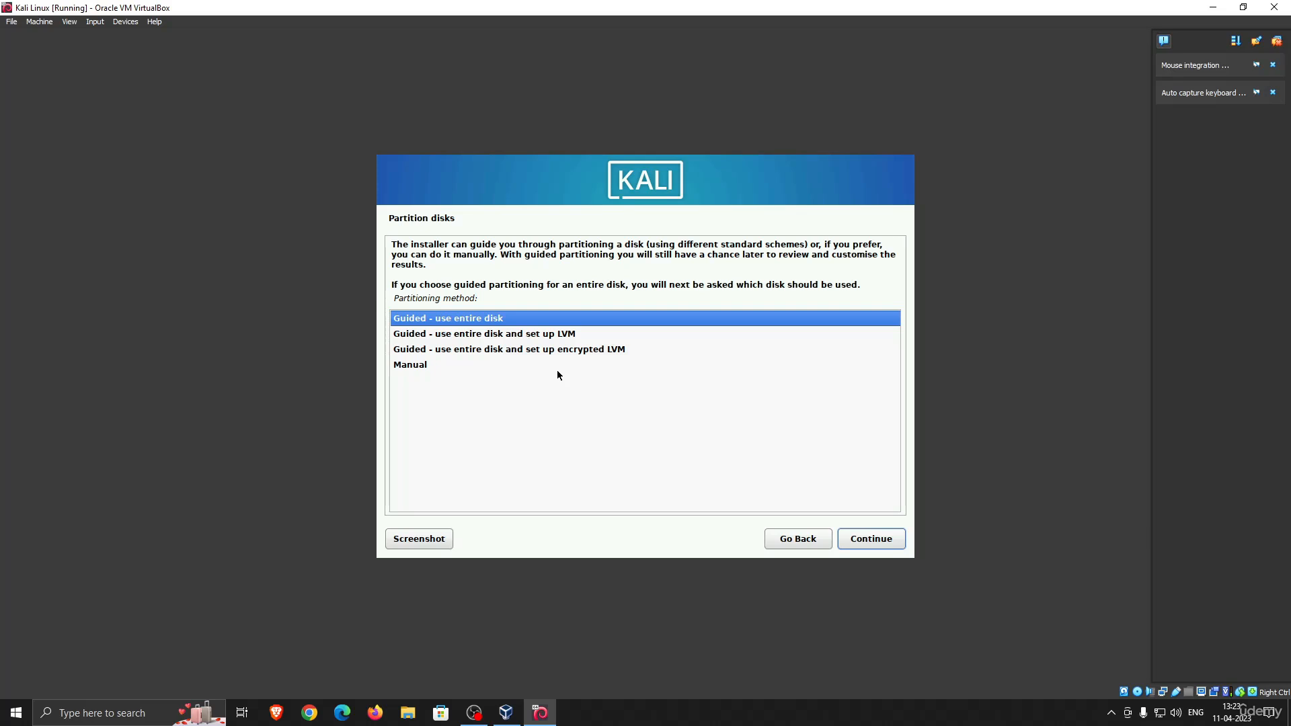
# Partition the 32.9 GB VBOX hard disk using Guided - use entire disk with all files in one partition, and write the changes
pyautogui.press('Return')
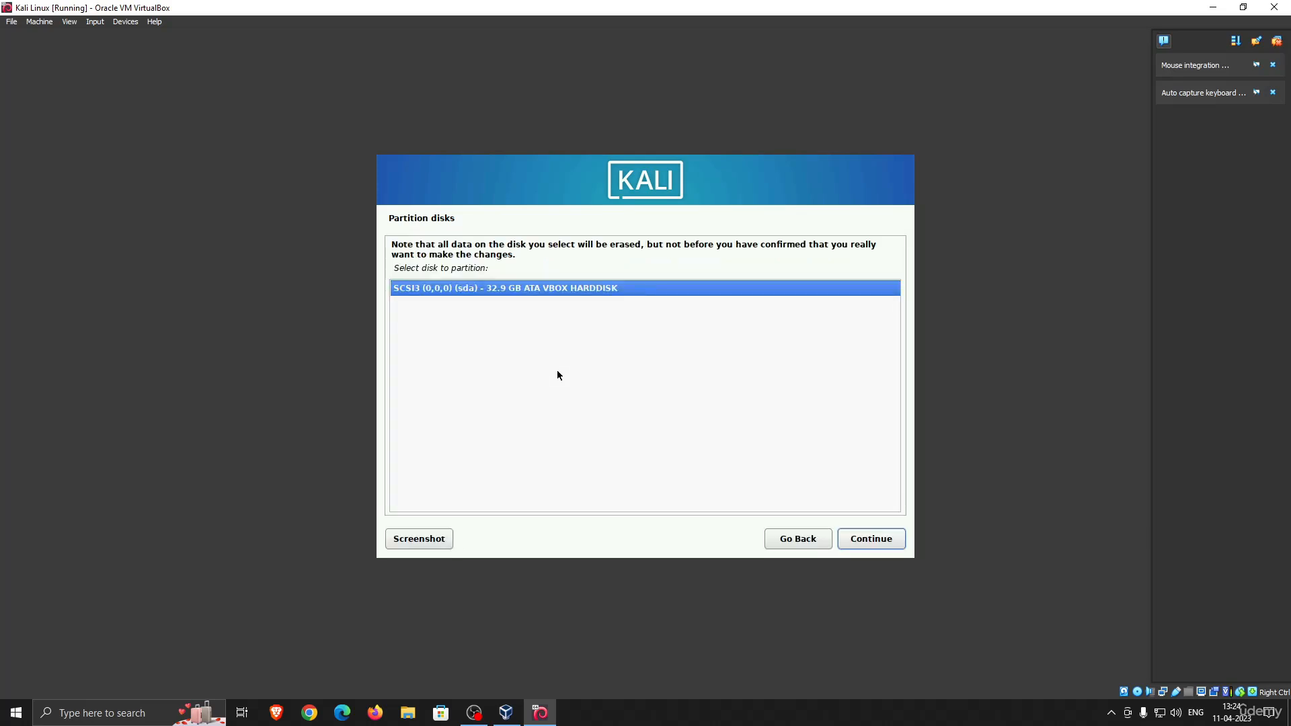
pyautogui.press('Return')
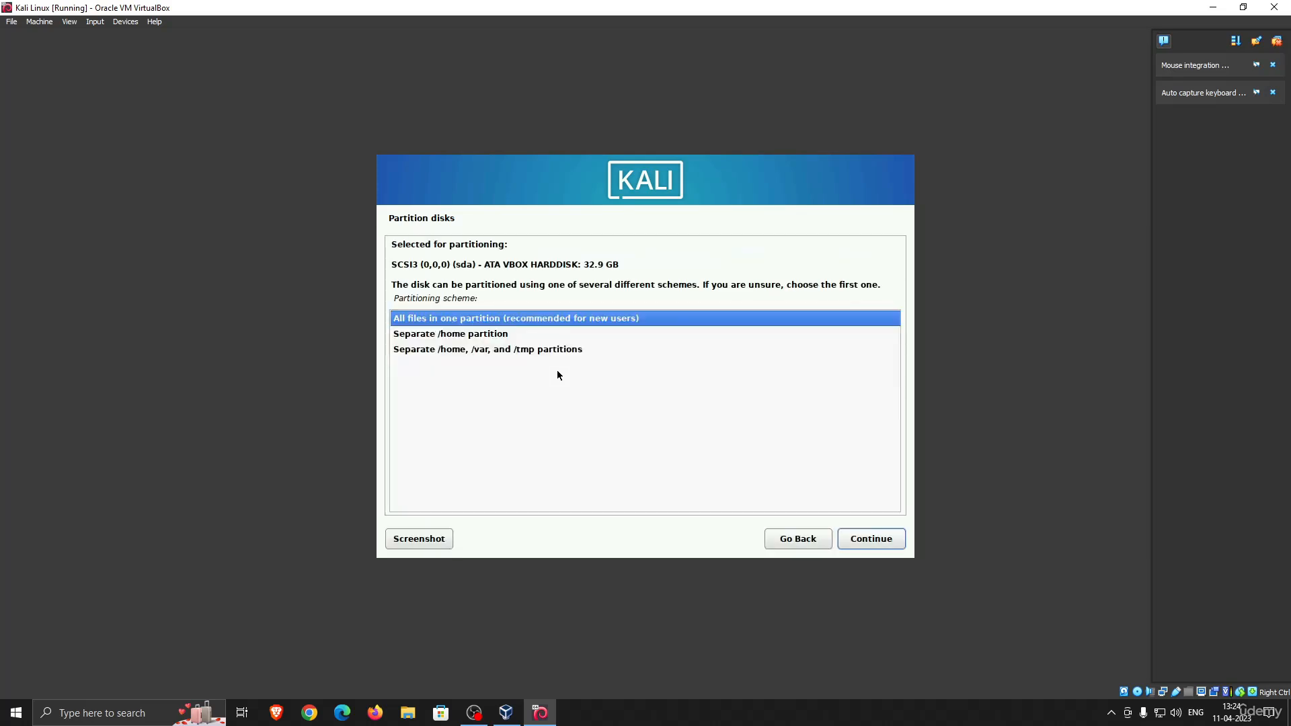
pyautogui.press('Return')
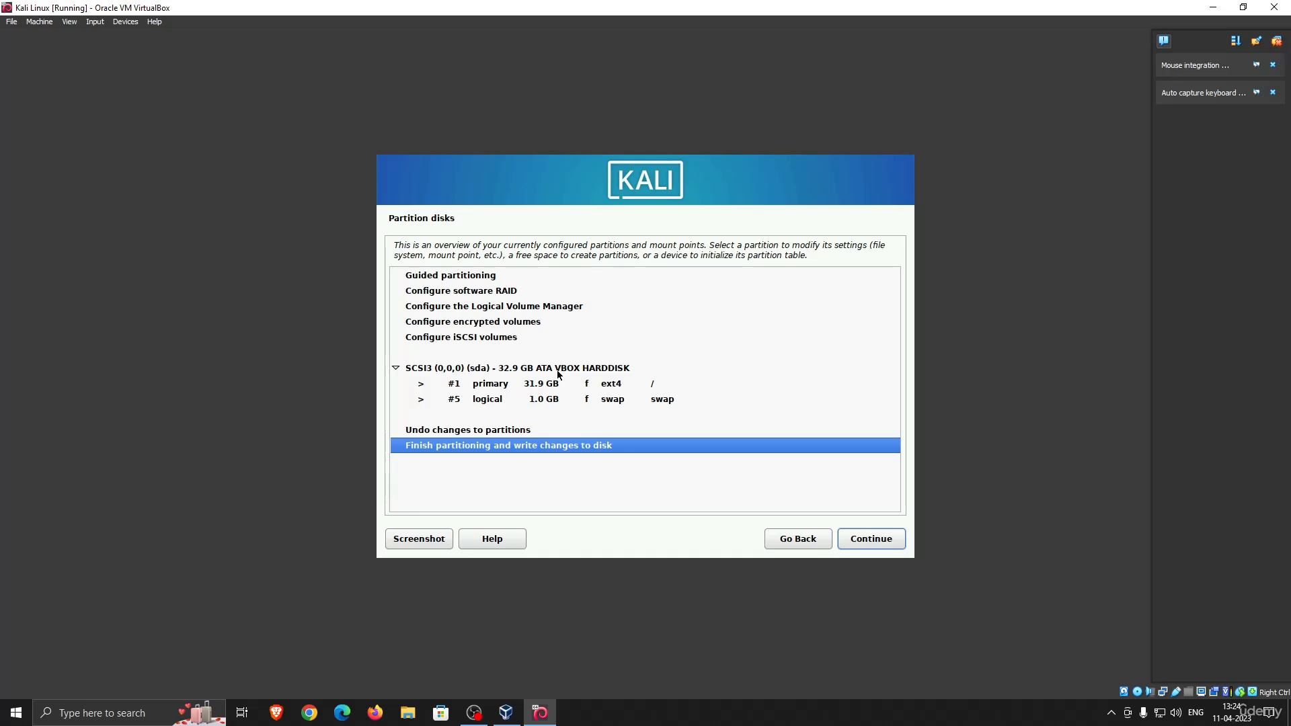
pyautogui.press('Return')
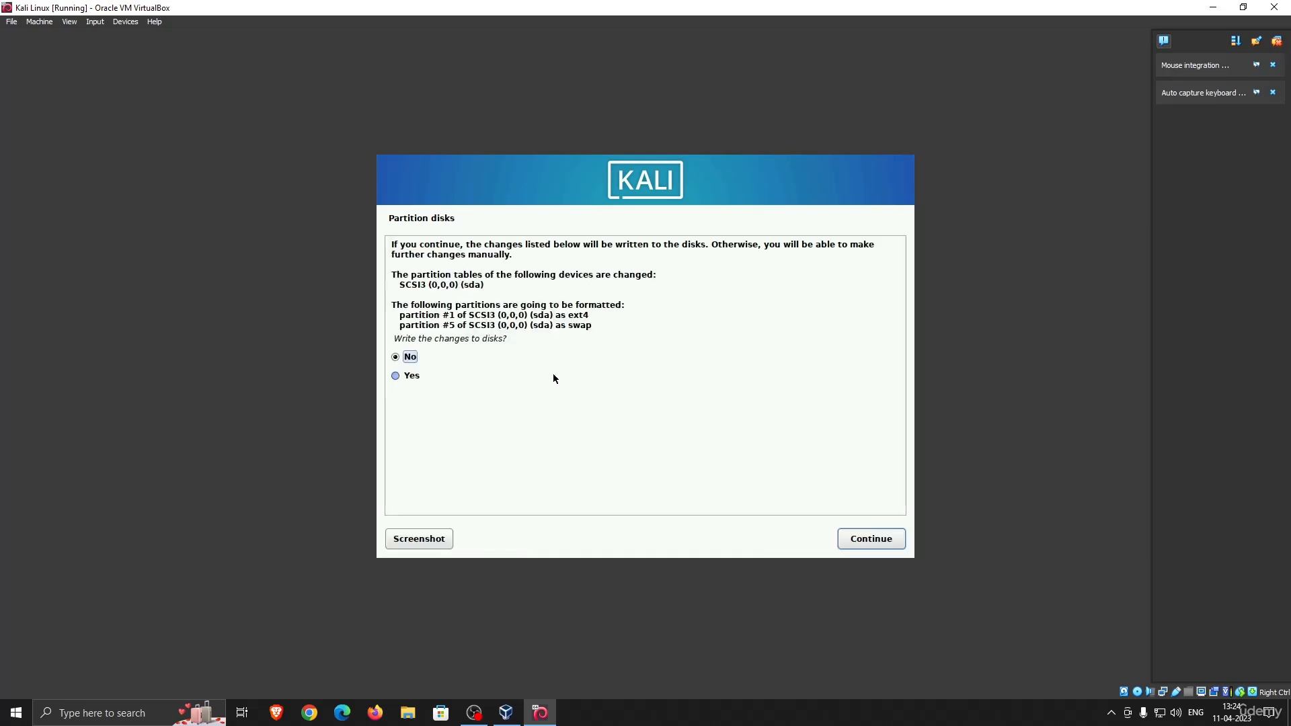
pyautogui.click(410, 378)
pyautogui.press('Return')
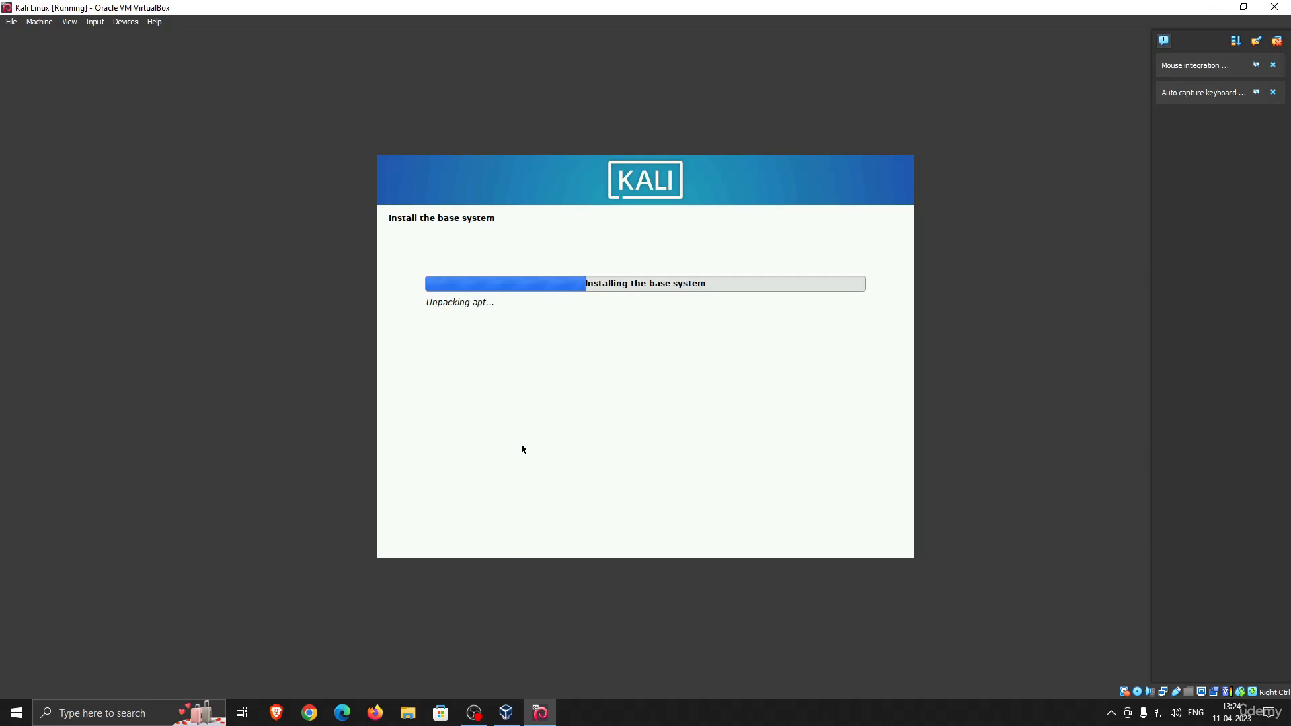
pyautogui.click(475, 714)
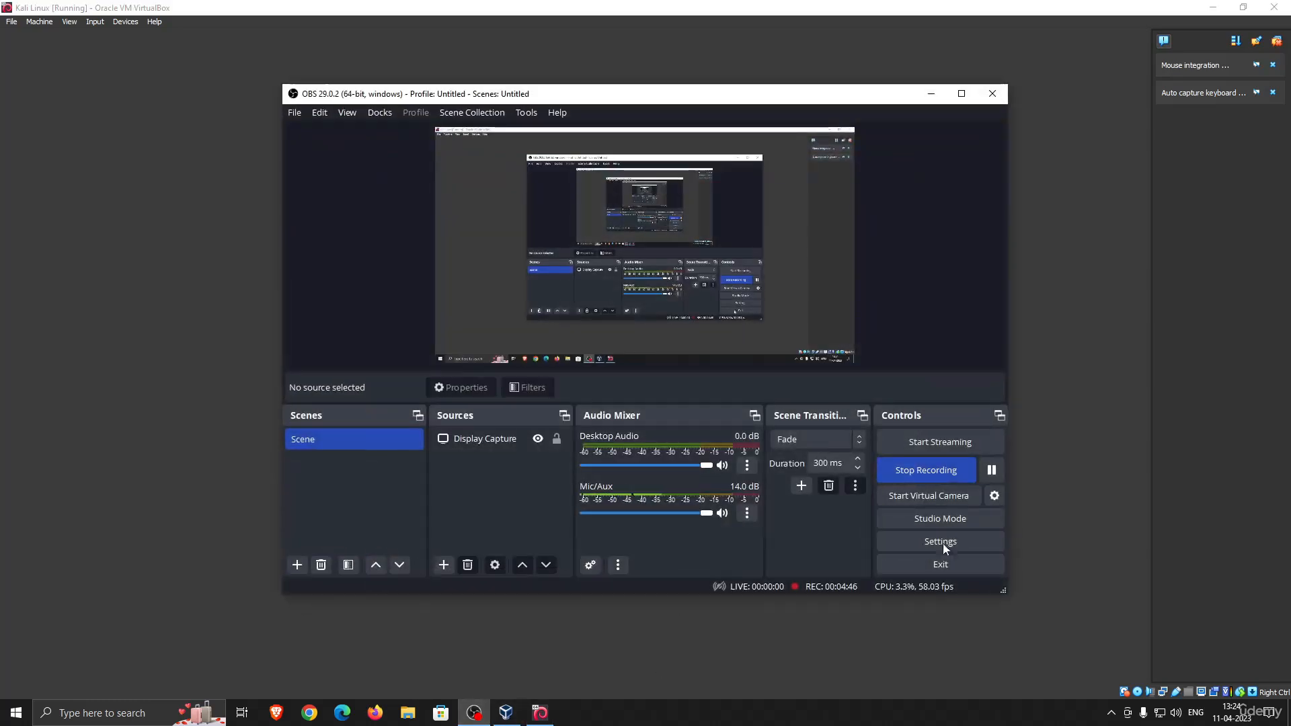
pyautogui.click(991, 470)
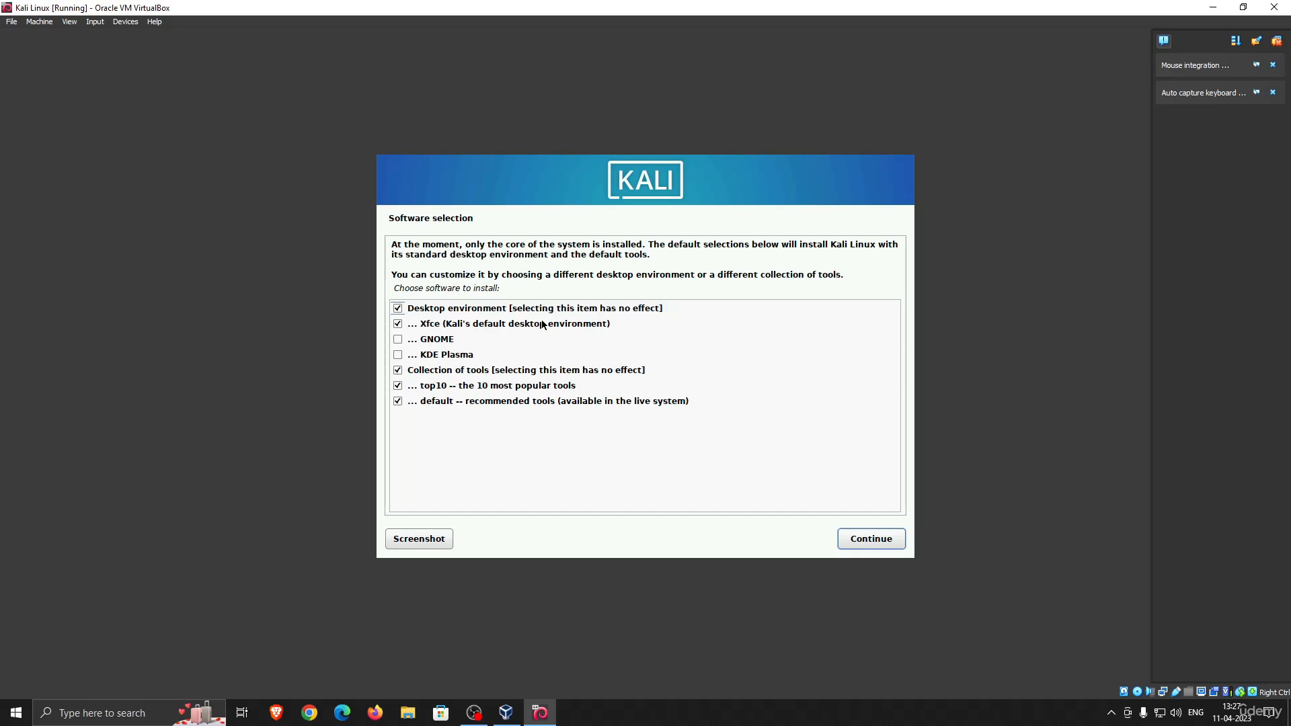
# Install the default software selection with the Xfce desktop and the top10 and default tool collections
pyautogui.click(866, 541)
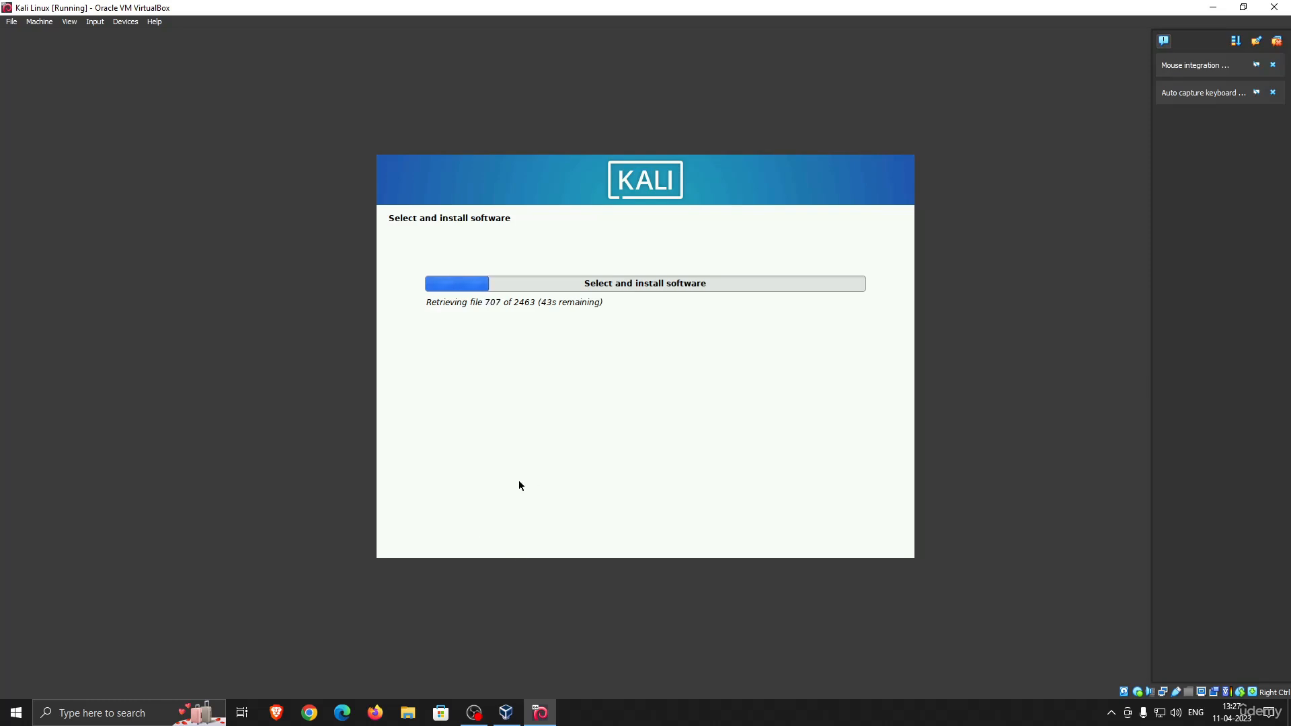
pyautogui.click(474, 713)
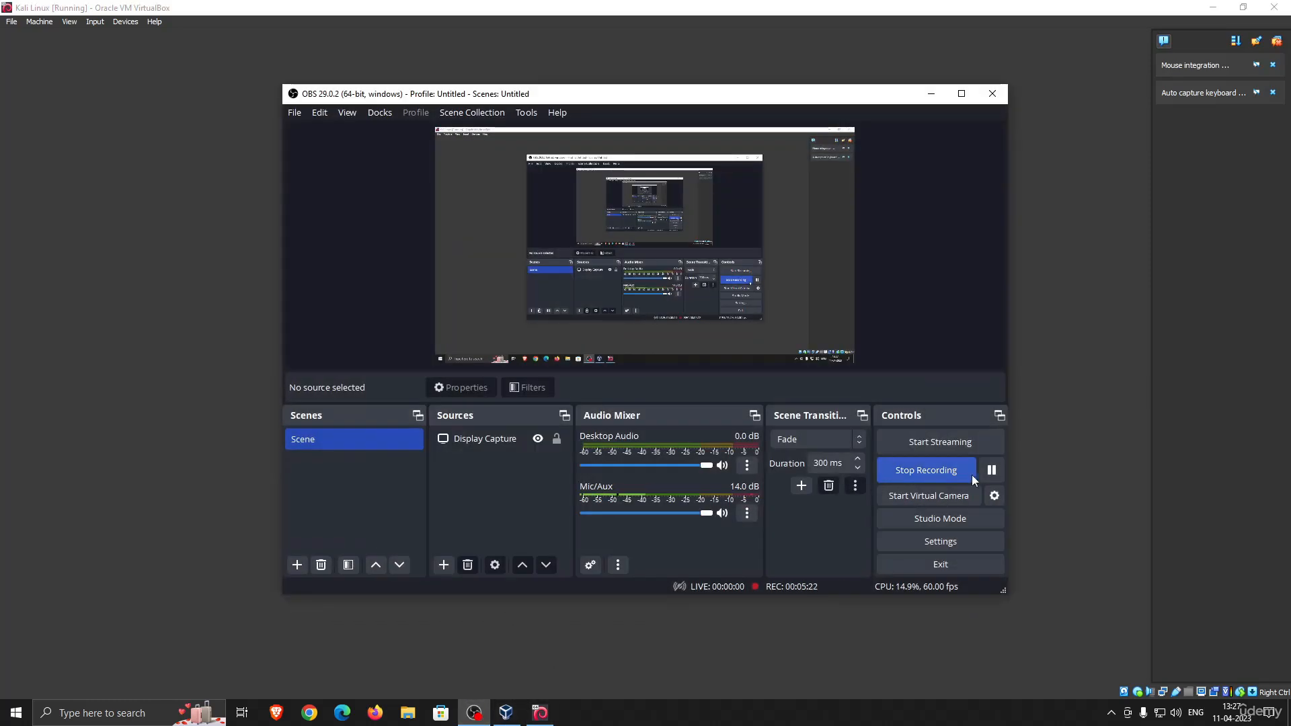
pyautogui.click(930, 93)
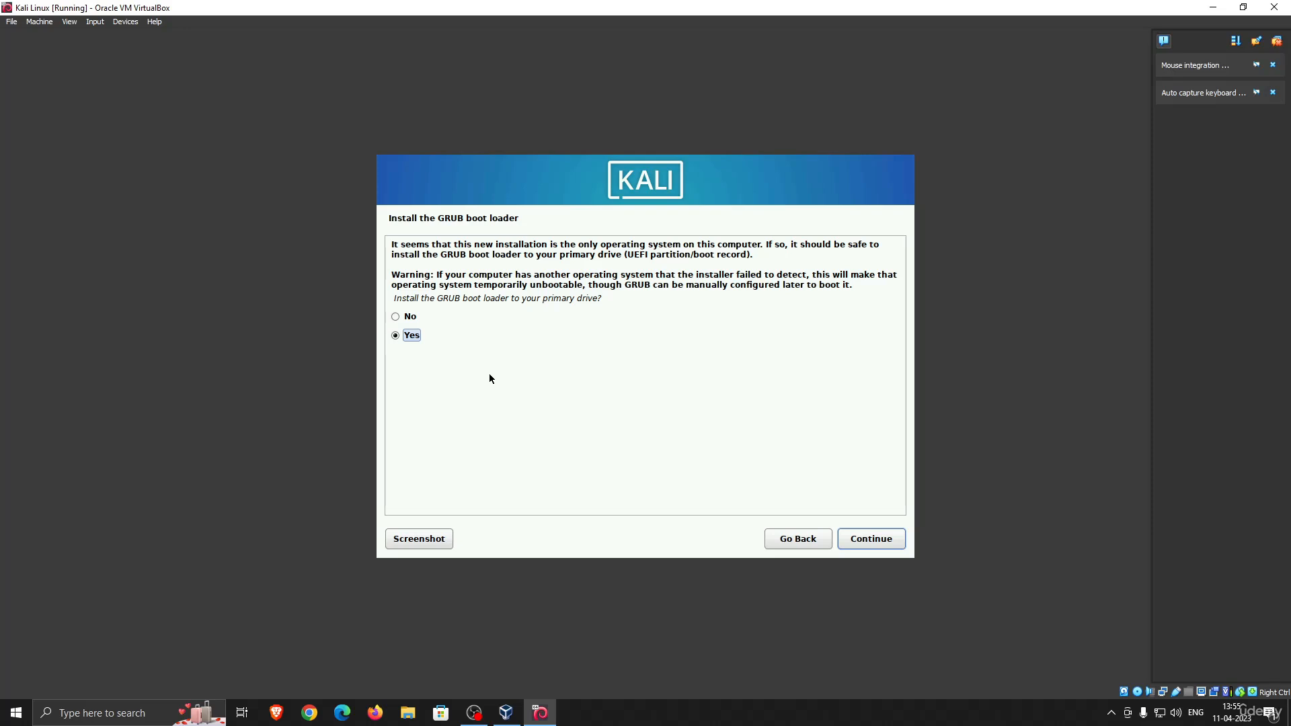
# Install the GRUB boot loader to the primary drive, using /dev/sda as the boot loader device
pyautogui.click(872, 538)
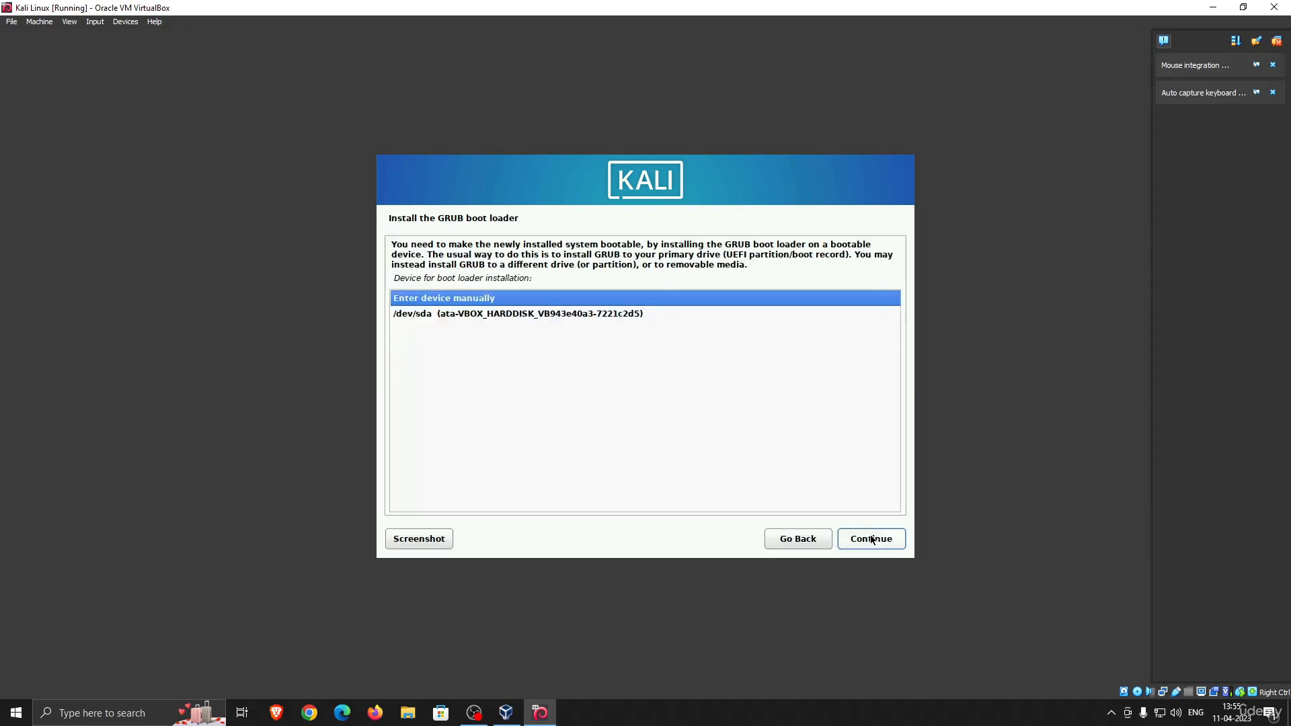
pyautogui.click(516, 316)
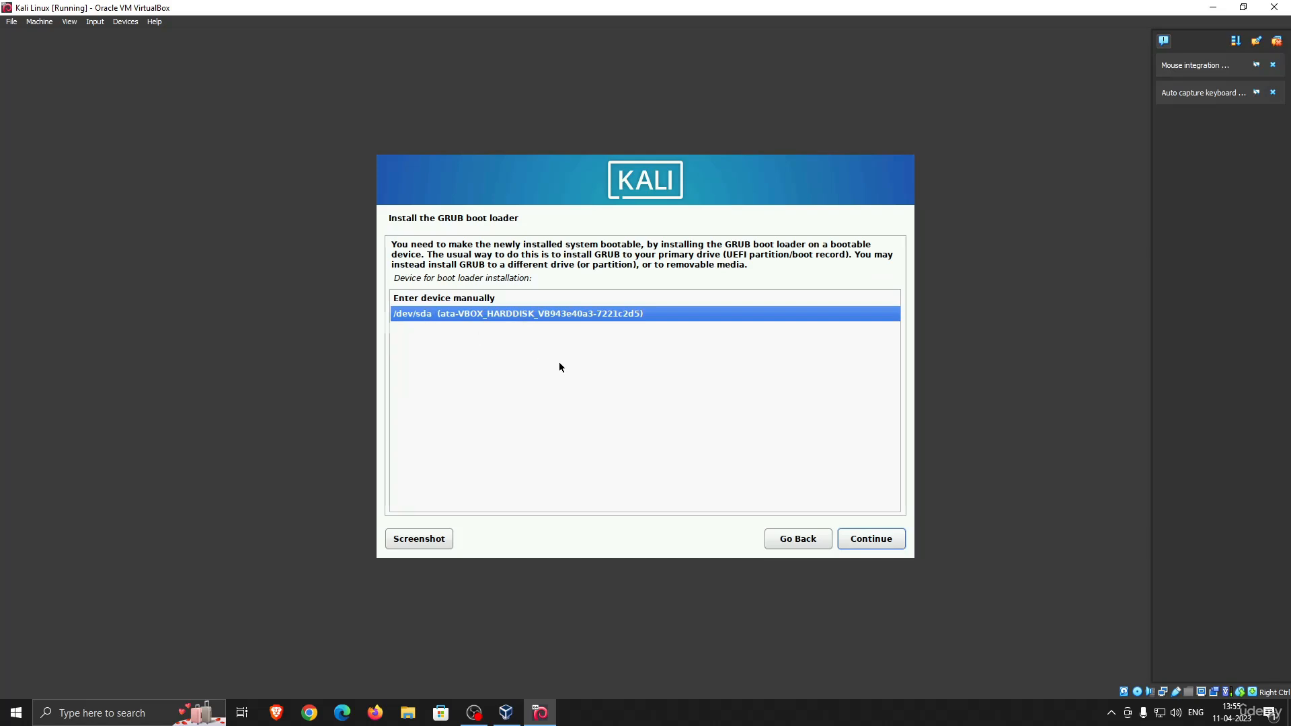
pyautogui.press('Return')
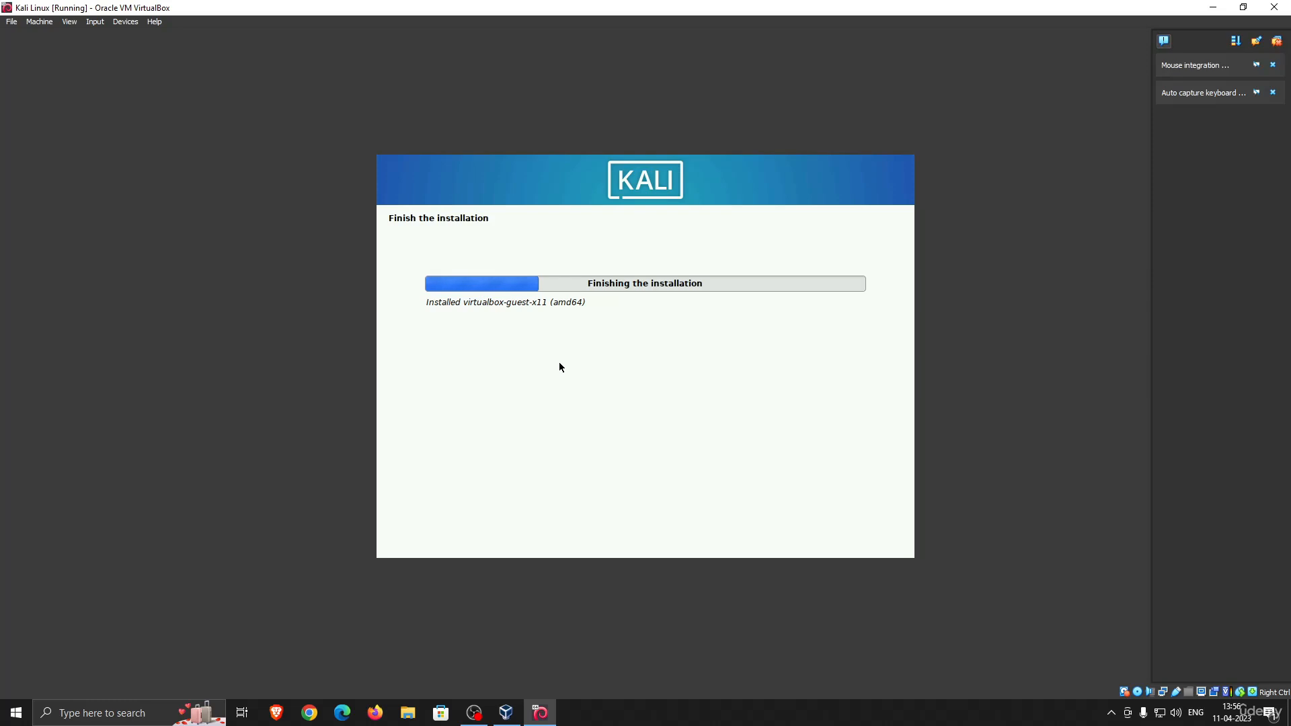
pyautogui.click(474, 713)
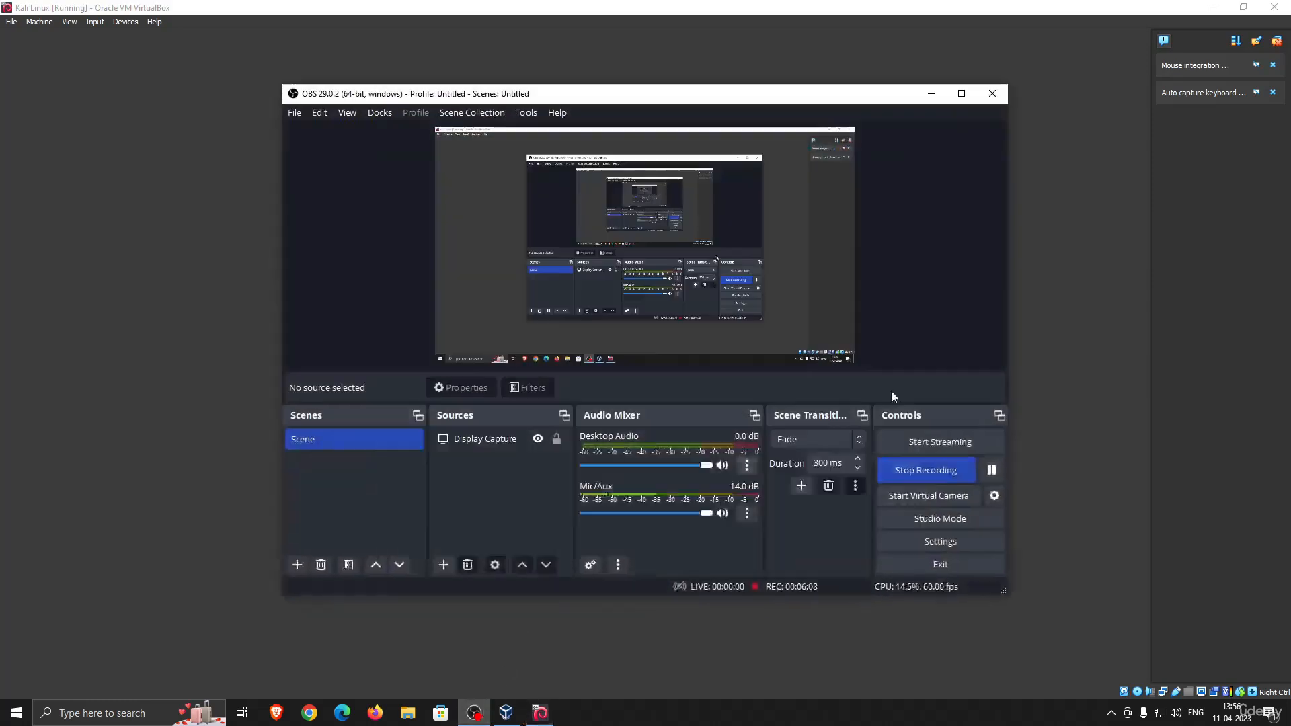
pyautogui.click(931, 93)
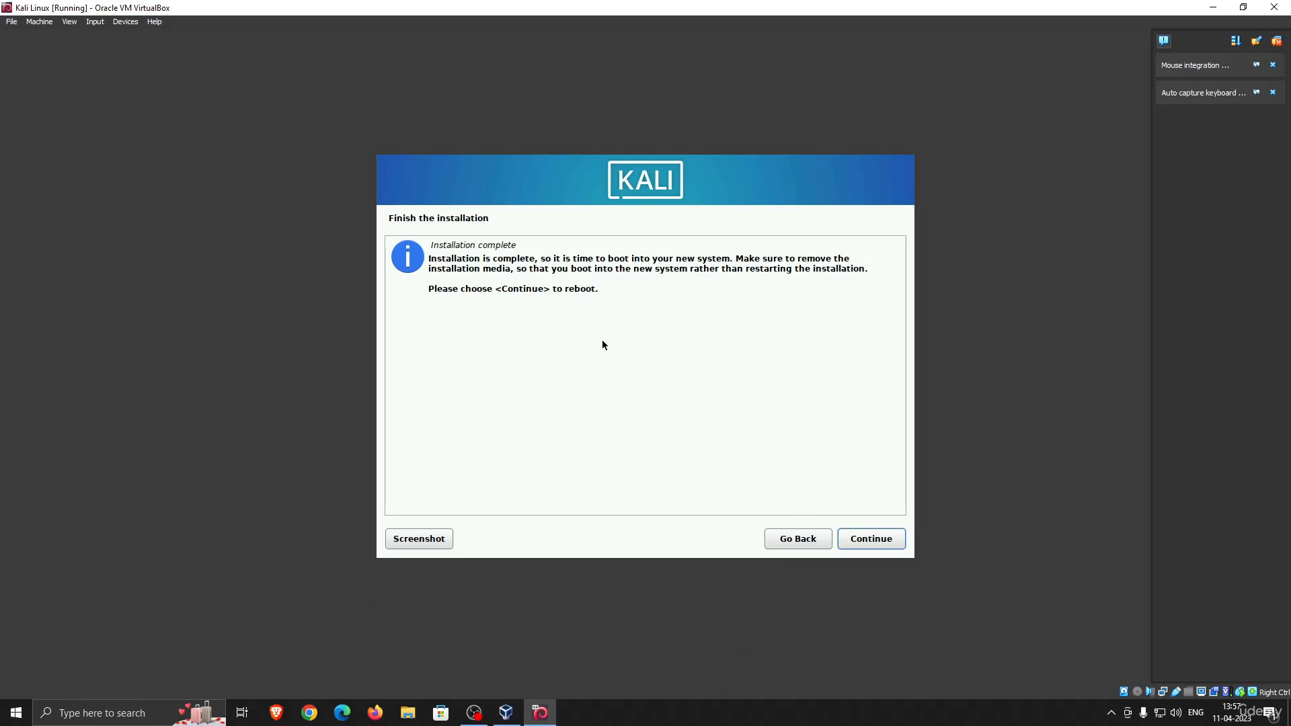
# Finish the installation by rebooting into the new system, and log in as kalilinux with the account password
pyautogui.click(876, 538)
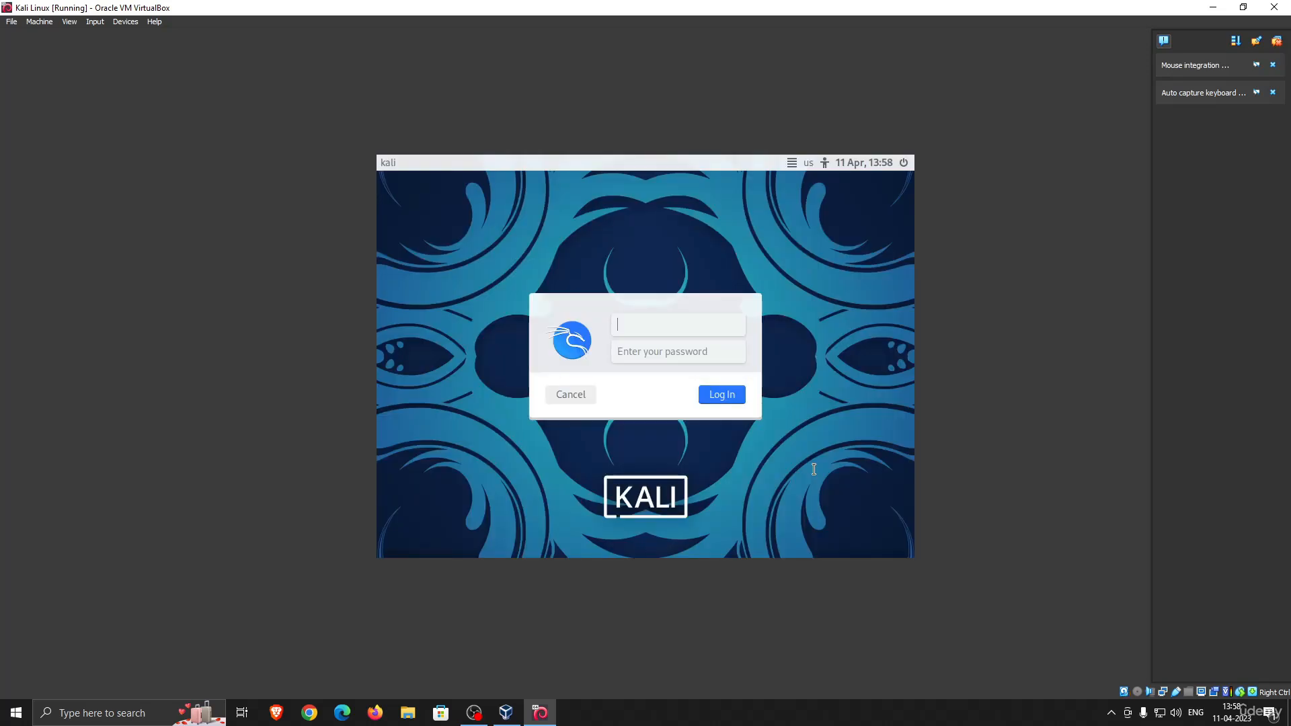
pyautogui.write('kalilinux')
pyautogui.click(710, 357)
pyautogui.write('•••••••')
pyautogui.press('Return')
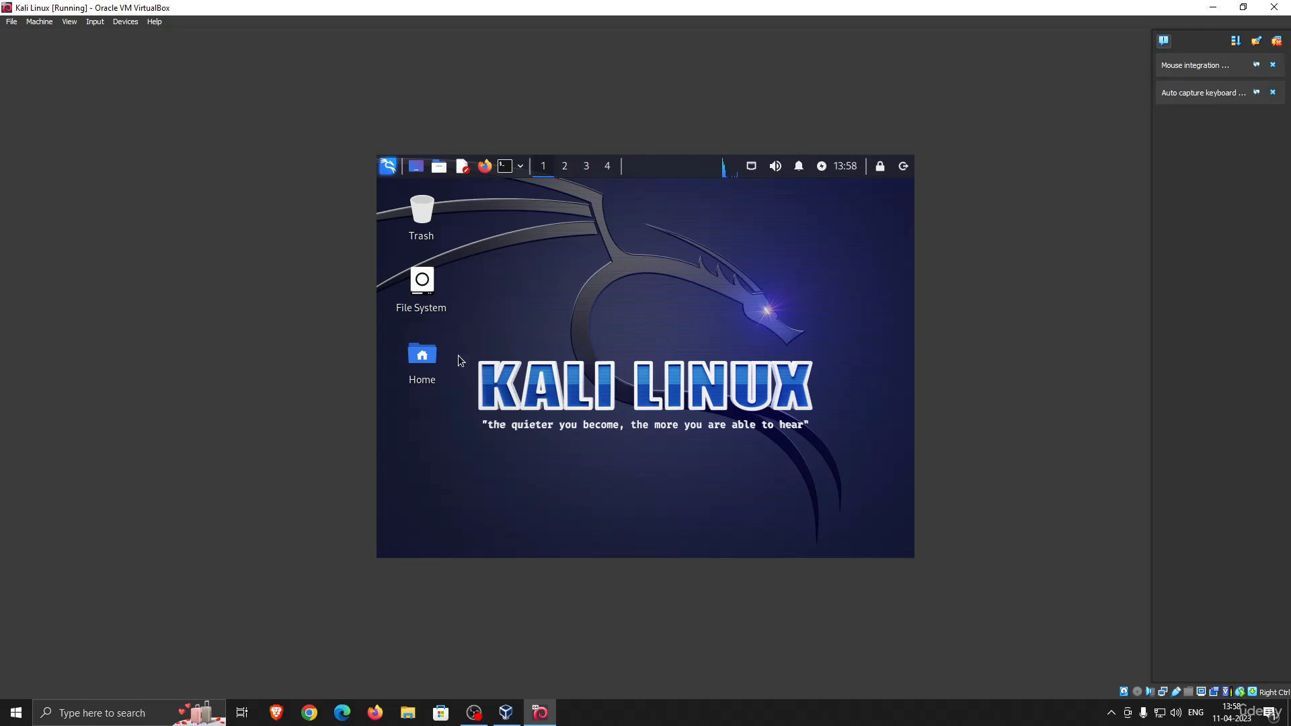
# Open a terminal on the Kali desktop and enter the test text "KLAi jhagsfdjhgas" at the prompt
pyautogui.moveTo(465, 338); pyautogui.dragTo(862, 466)
pyautogui.moveTo(461, 340); pyautogui.dragTo(847, 453)
pyautogui.click(506, 167)
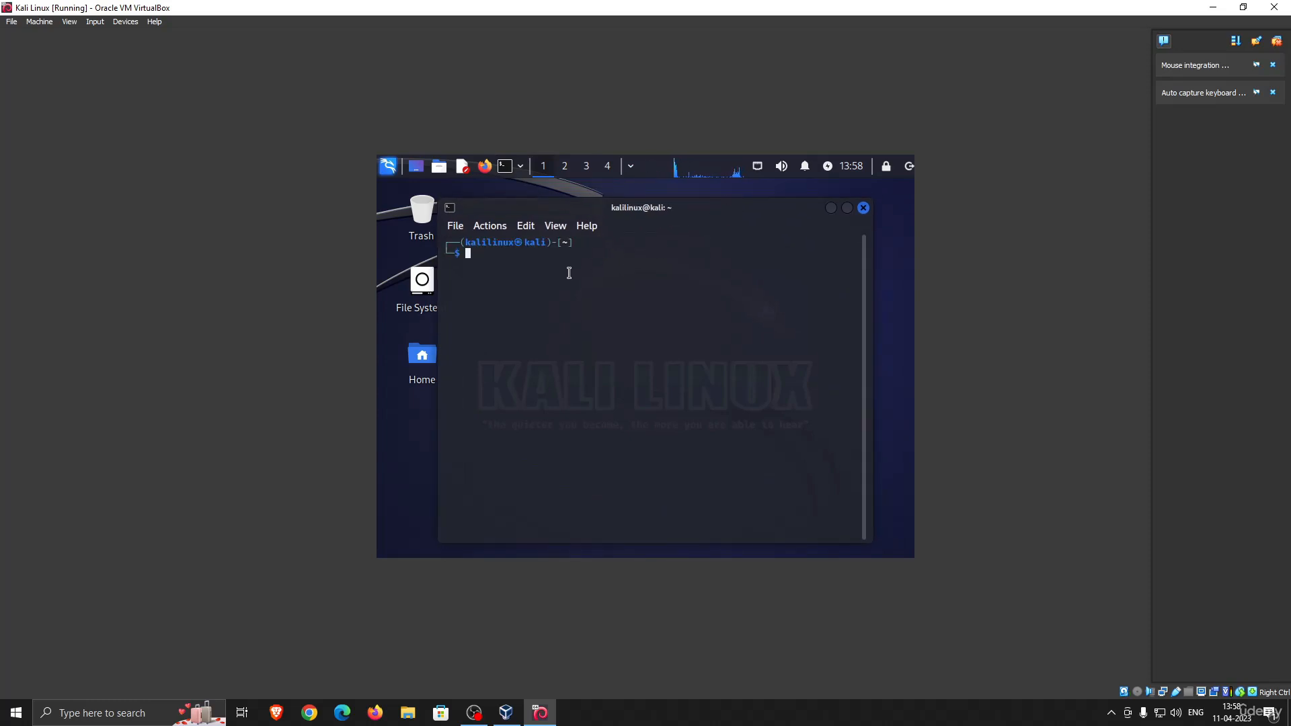
pyautogui.write('KLAi jhagsfdjhgas')
pyautogui.hotkey('ctrl', 'a')
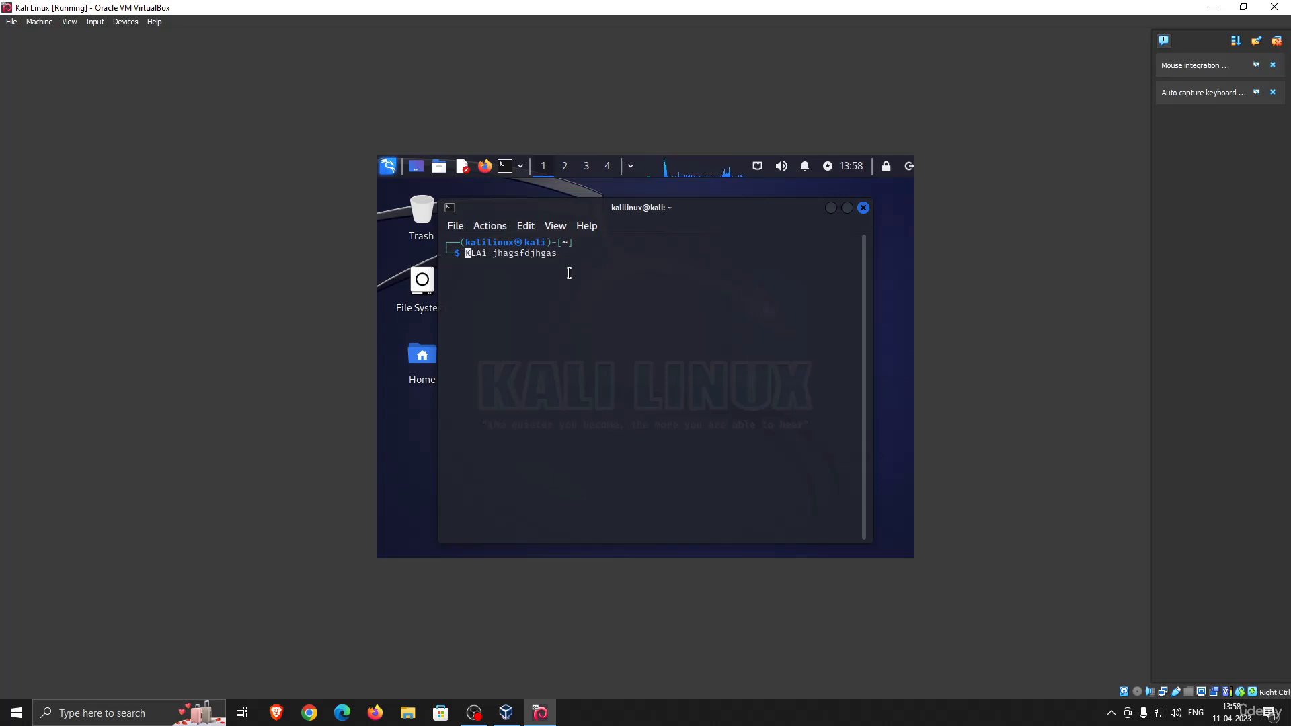